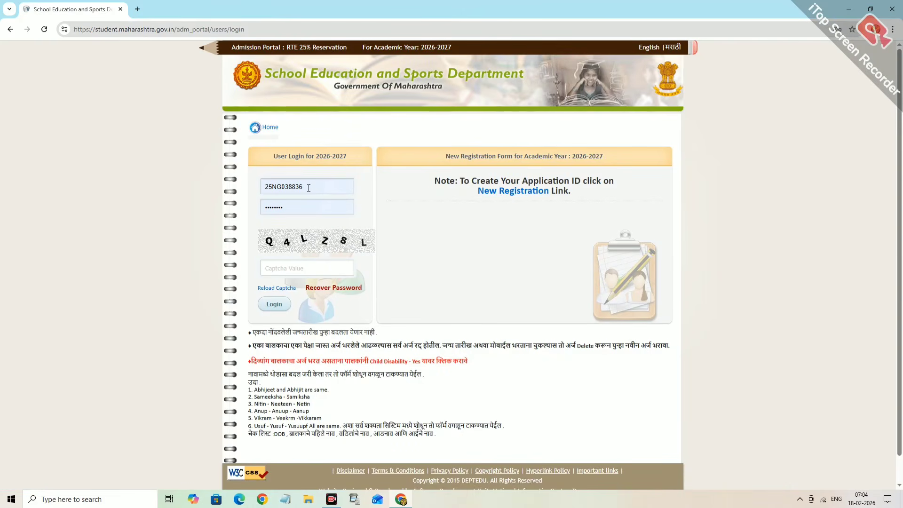
- Start a new registration and choose Nagpur as the district
click(500, 194)
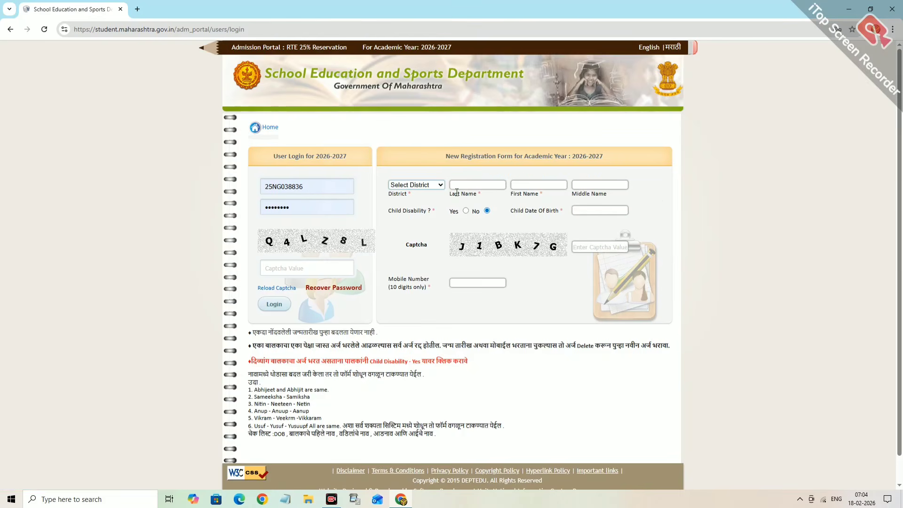
click(433, 187)
key(n)
key(Return)
- Enter the child's last, first and middle names, correcting a typo in the middle name
click(464, 187)
text(GAI)
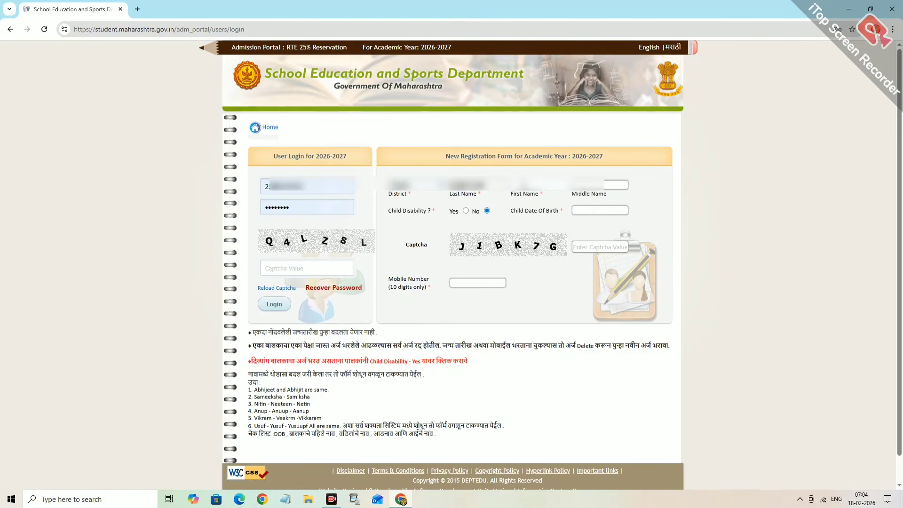
text(****)
click(588, 184)
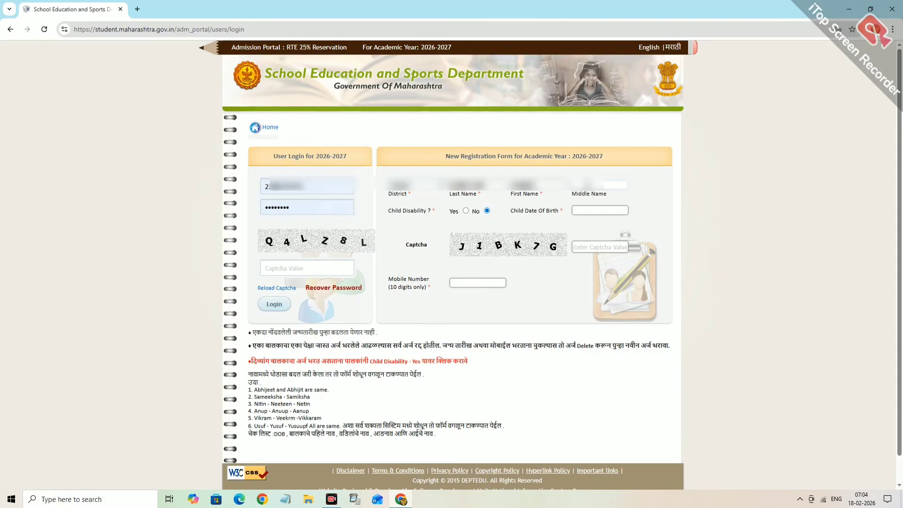
text(***)
key(BackSpace)
key(BackSpace)
key(BackSpace)
text(*****)
key(BackSpace)
text(*)
- Set the child's birth date to 05-12-2020 in the date picker
click(594, 209)
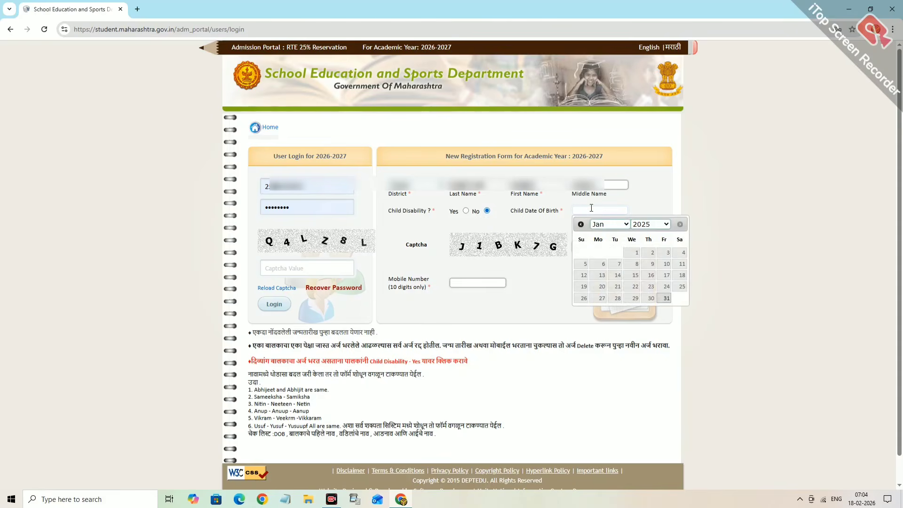
click(653, 225)
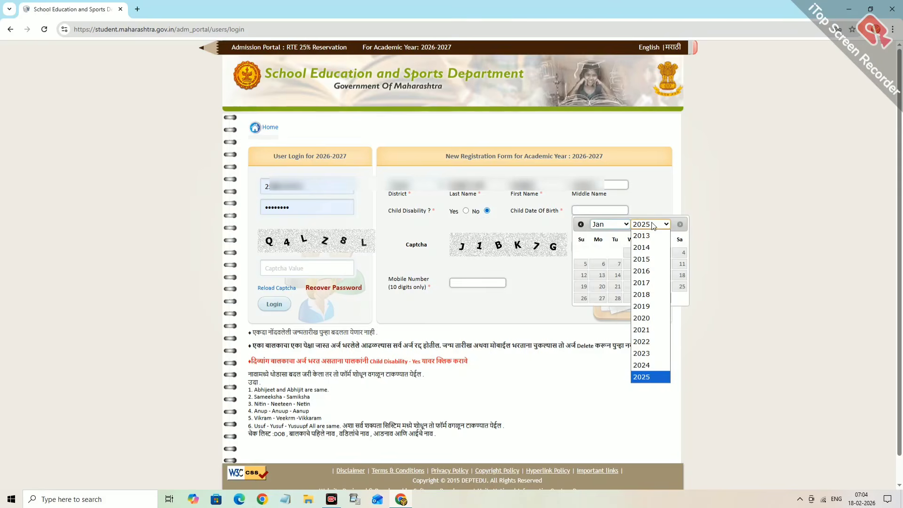
text(2020)
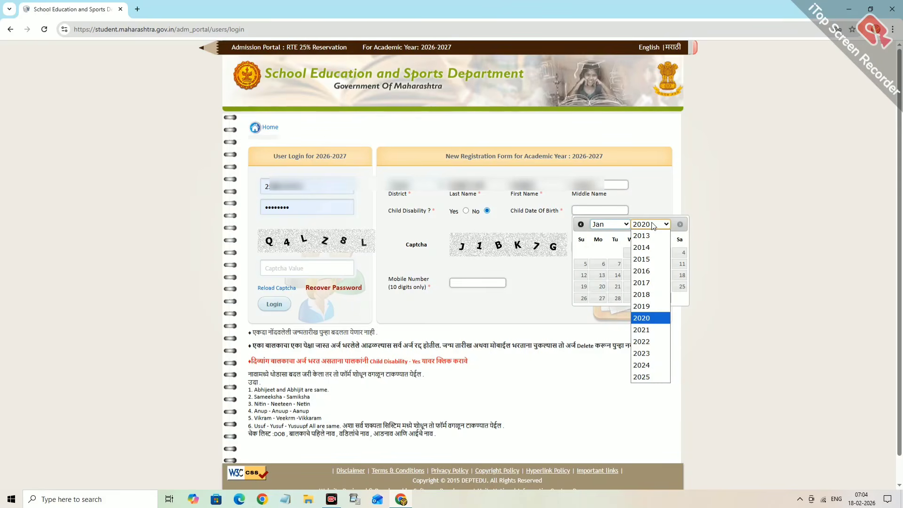
key(Return)
click(602, 225)
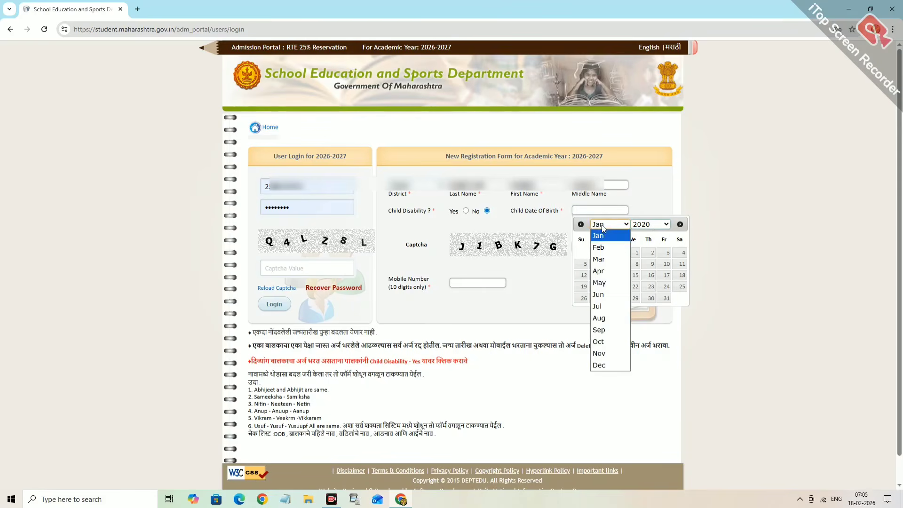
click(605, 354)
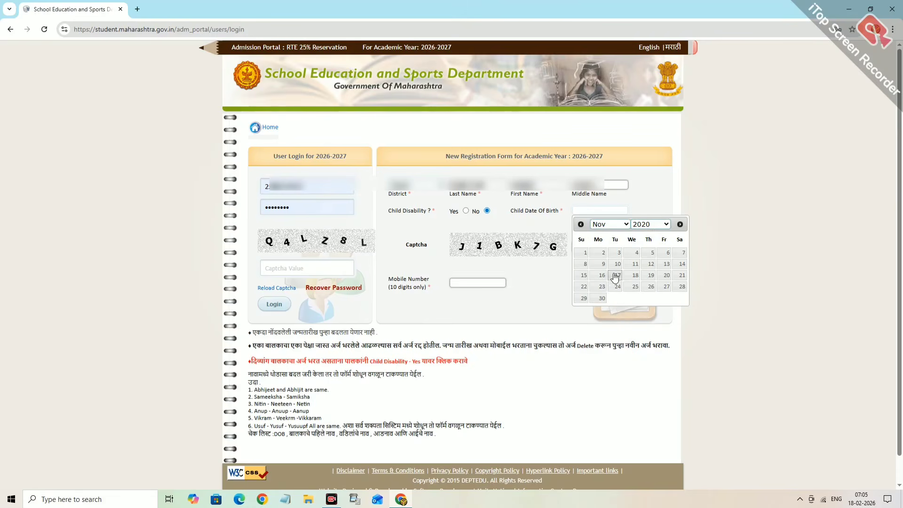
click(644, 225)
click(617, 226)
click(608, 368)
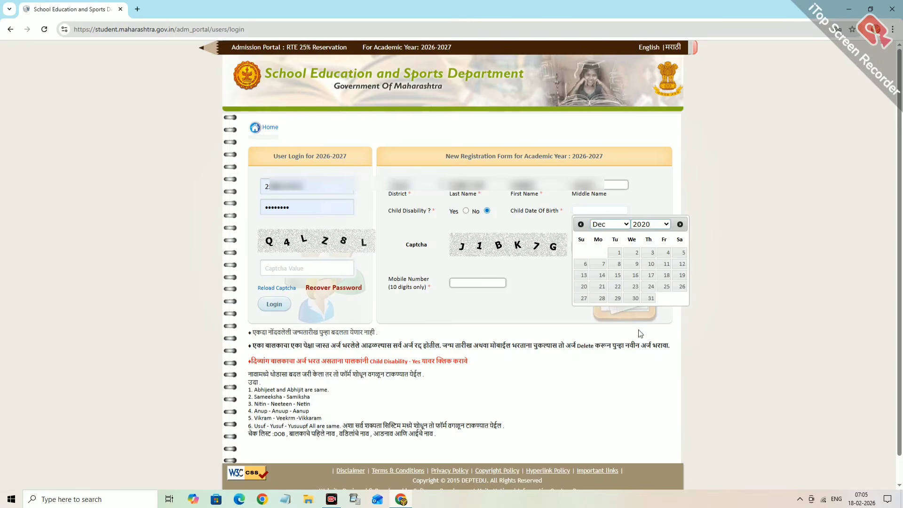
click(679, 254)
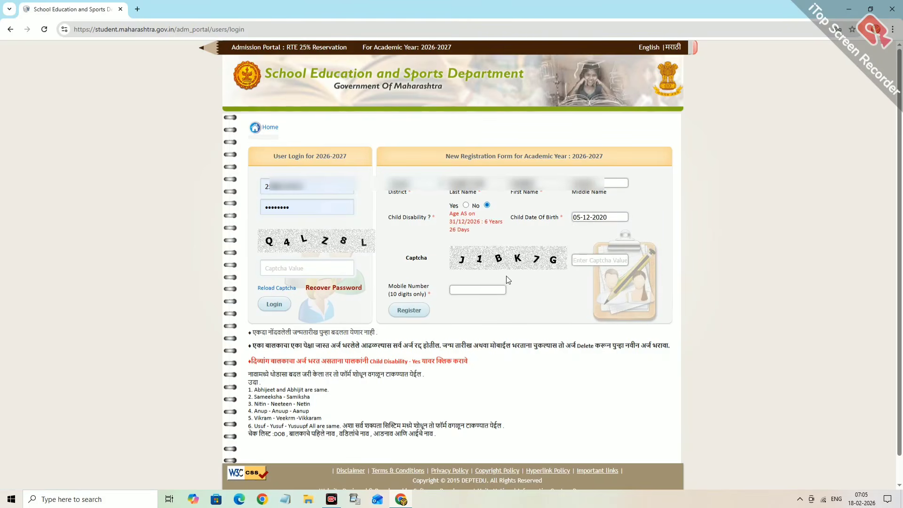
- Fill in the captcha and the mobile number, then submit the registration
click(580, 261)
text(J)
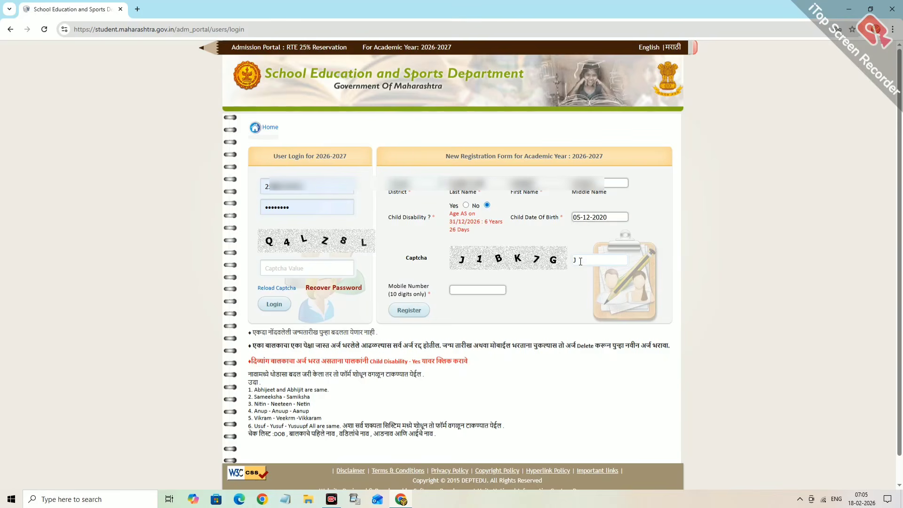
text(1BK7G)
click(454, 291)
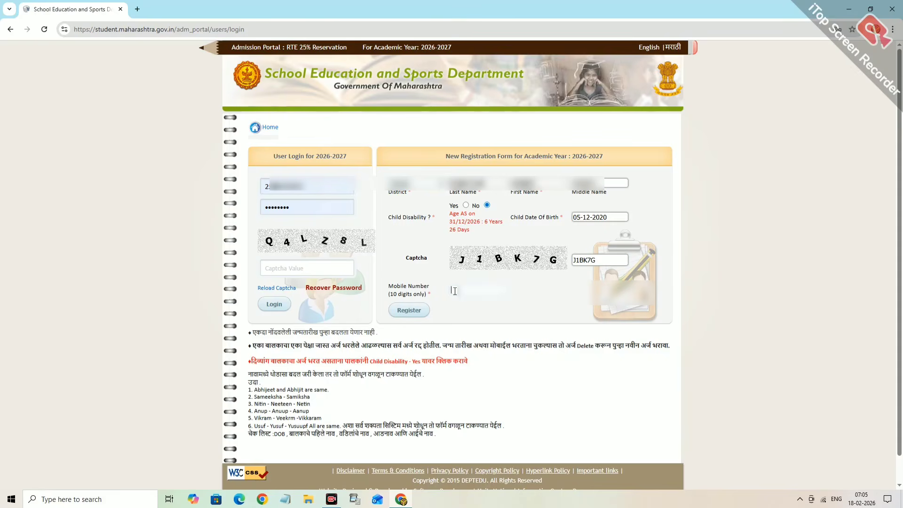
text(95)
click(401, 311)
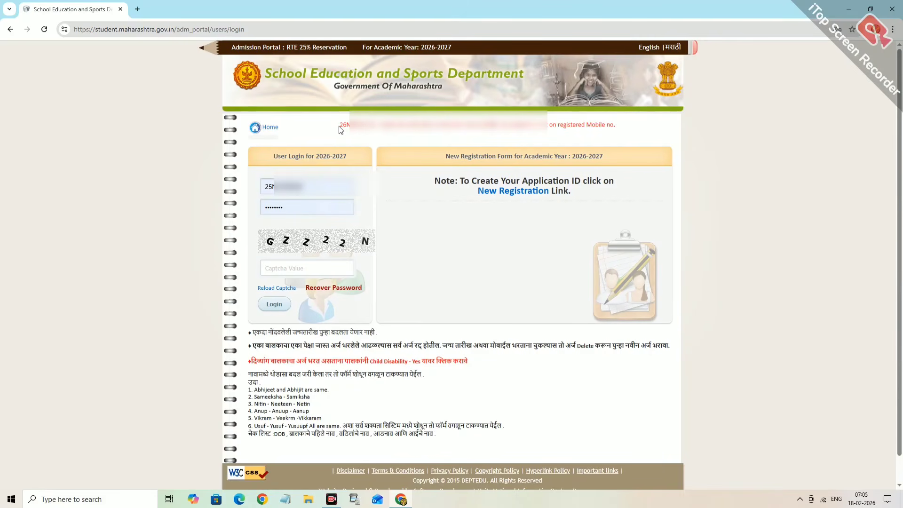
- Copy the new application ID into the login ID field and clear the autofilled password
drag(341, 124, 375, 126)
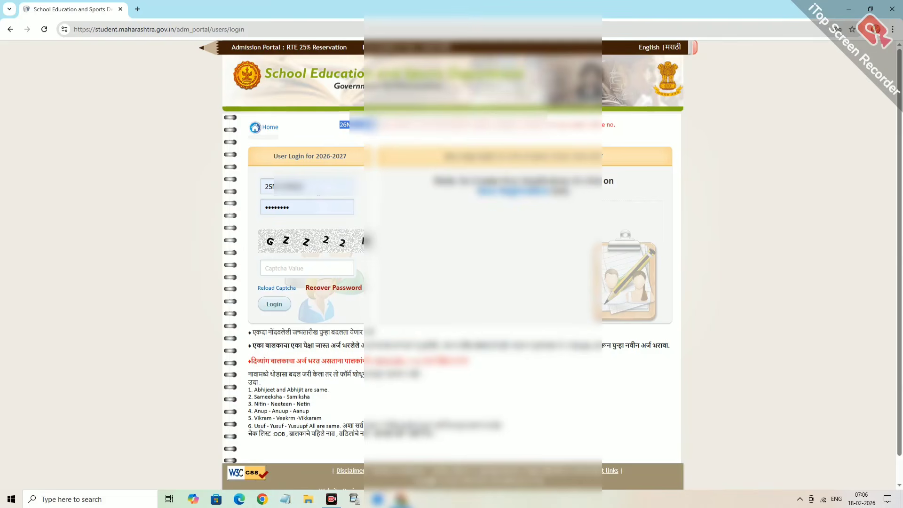
click(311, 187)
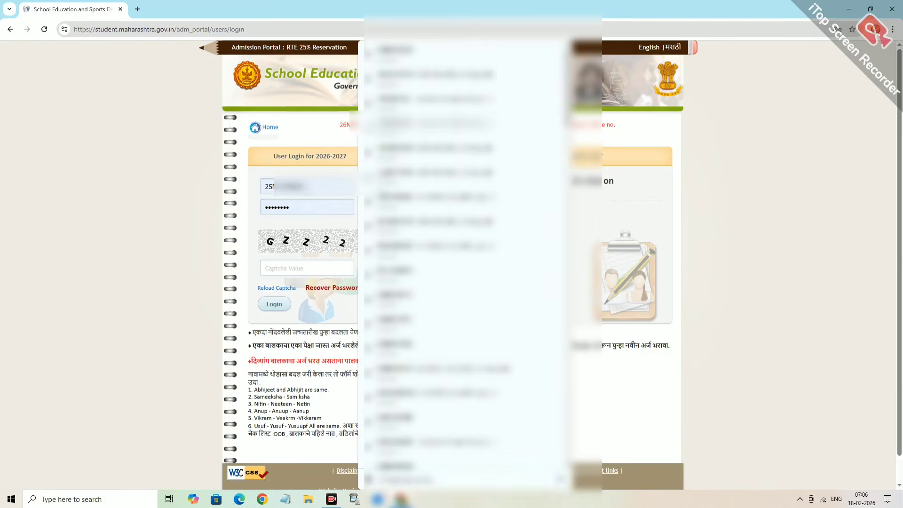
key(BackSpace)
key(BackSpace)
key(BackSpace)
key(BackSpace)
key(BackSpace)
key(BackSpace)
key(BackSpace)
key(BackSpace)
key(BackSpace)
key(BackSpace)
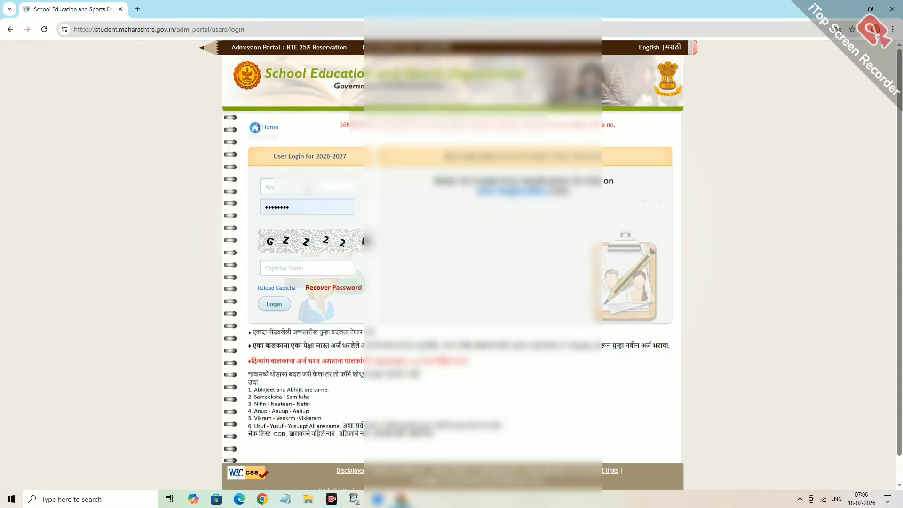
key(ctrl+v)
click(301, 205)
key(BackSpace)
key(BackSpace)
key(BackSpace)
key(BackSpace)
key(BackSpace)
key(BackSpace)
key(BackSpace)
key(BackSpace)
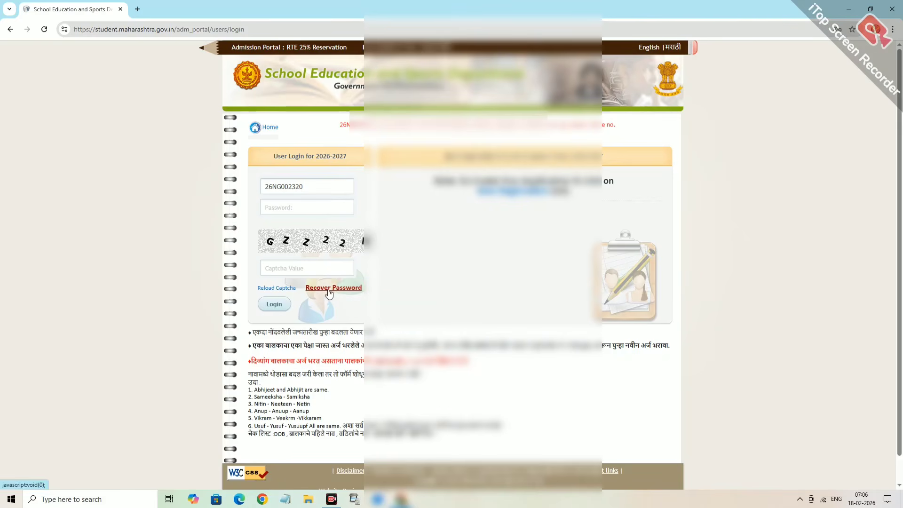
- In password recovery, paste the application ID and set birth date 05-12-2020
click(329, 289)
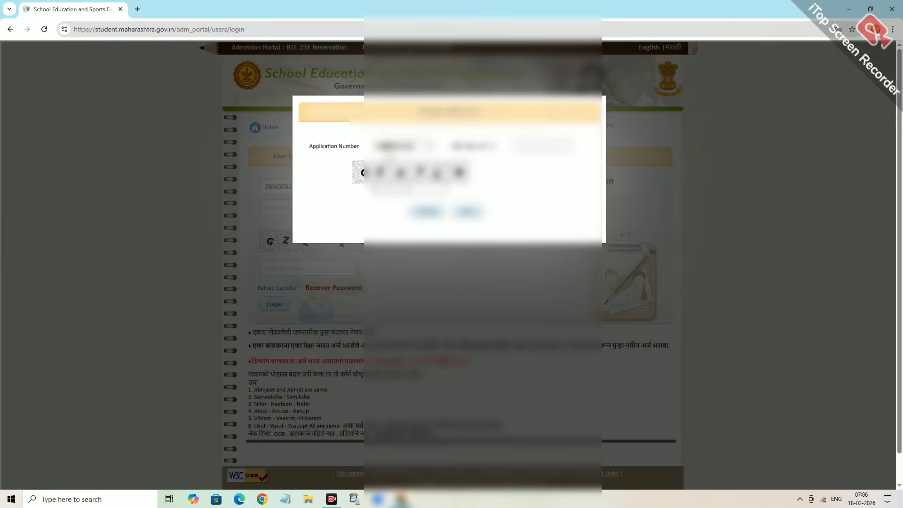
click(413, 147)
key(BackSpace)
key(BackSpace)
key(BackSpace)
key(BackSpace)
key(BackSpace)
key(BackSpace)
key(BackSpace)
key(BackSpace)
key(BackSpace)
key(BackSpace)
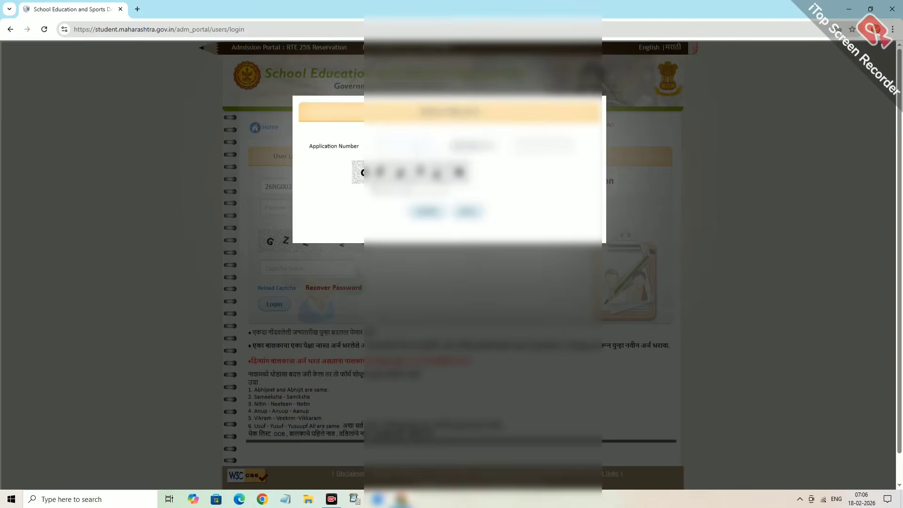
key(ctrl+v)
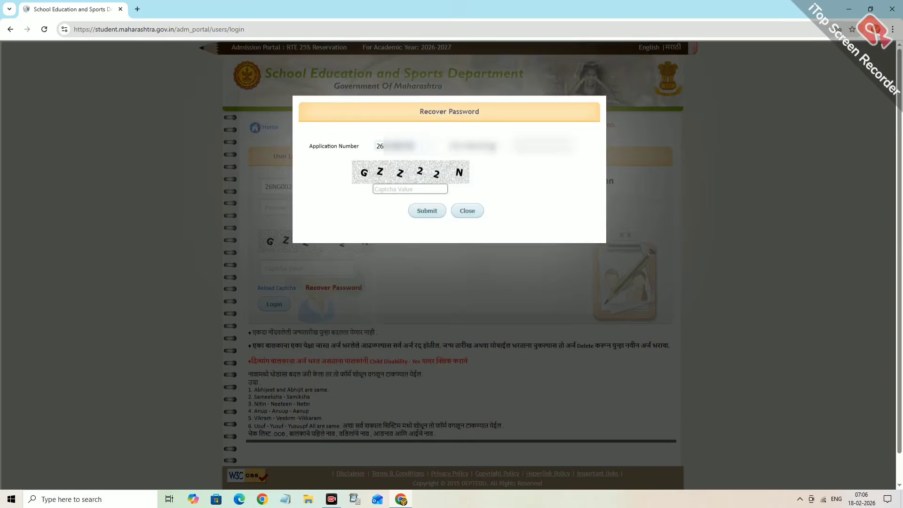
click(538, 146)
click(587, 161)
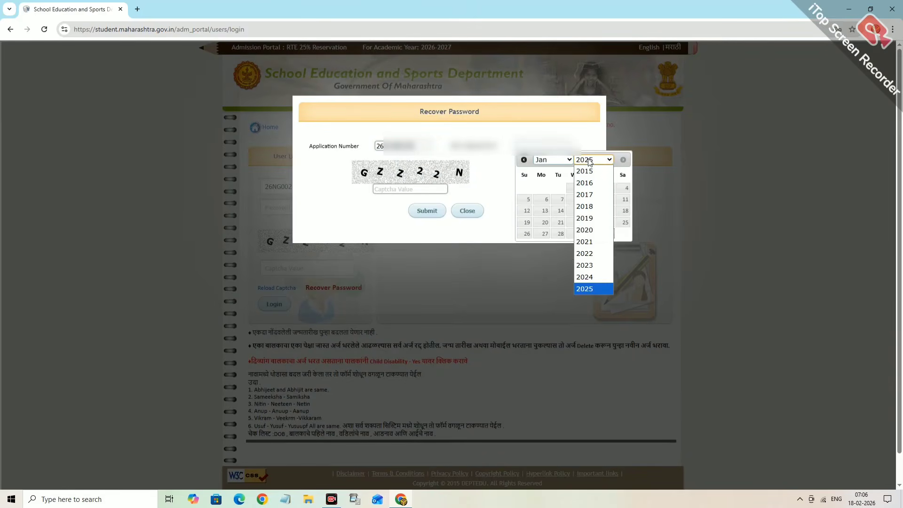
click(591, 231)
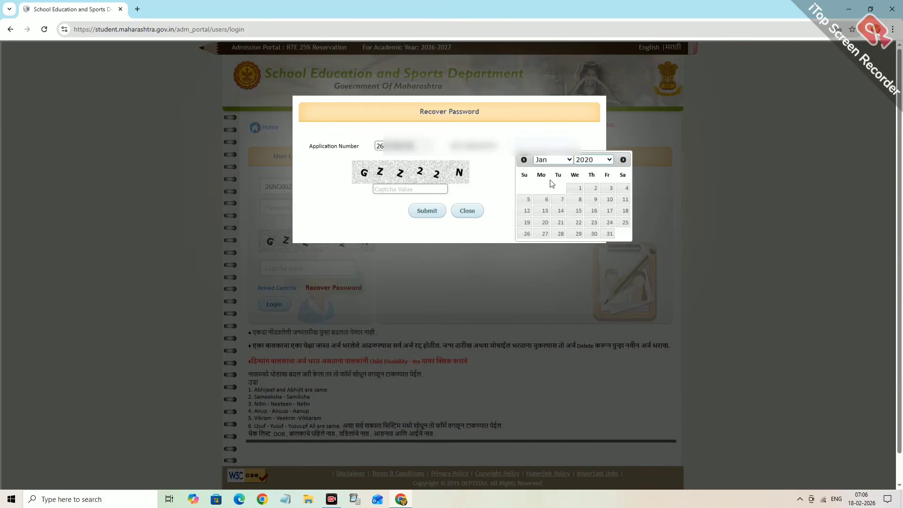
click(551, 160)
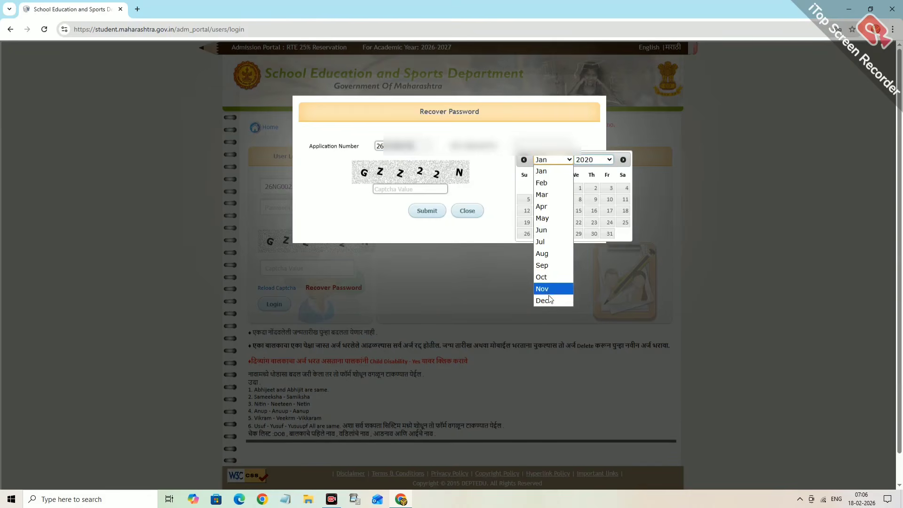
click(543, 300)
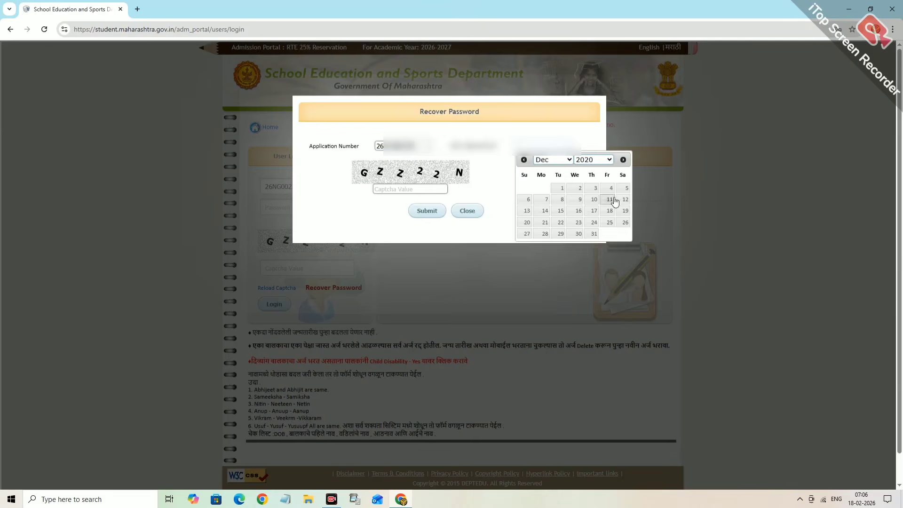
click(627, 189)
- Enter the captcha, submit the recovery request and acknowledge the alert
click(398, 191)
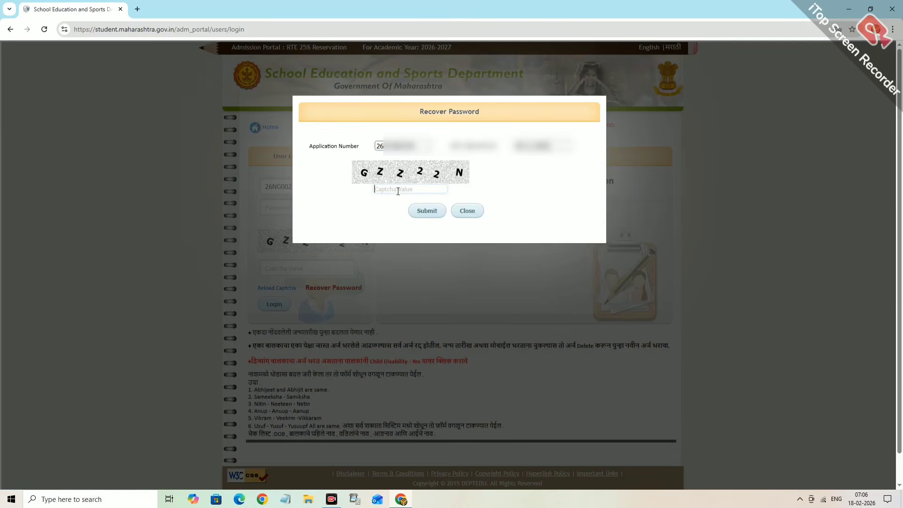
text(GZZ22N)
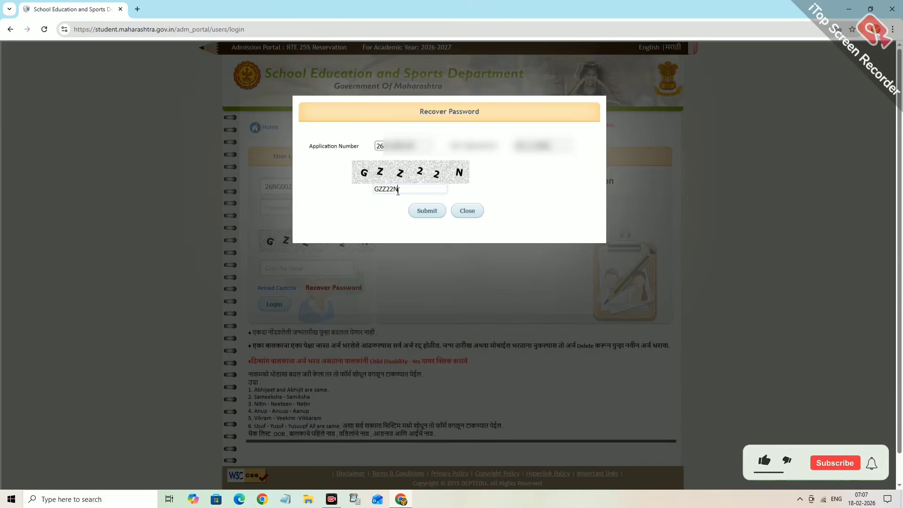
click(434, 213)
click(531, 90)
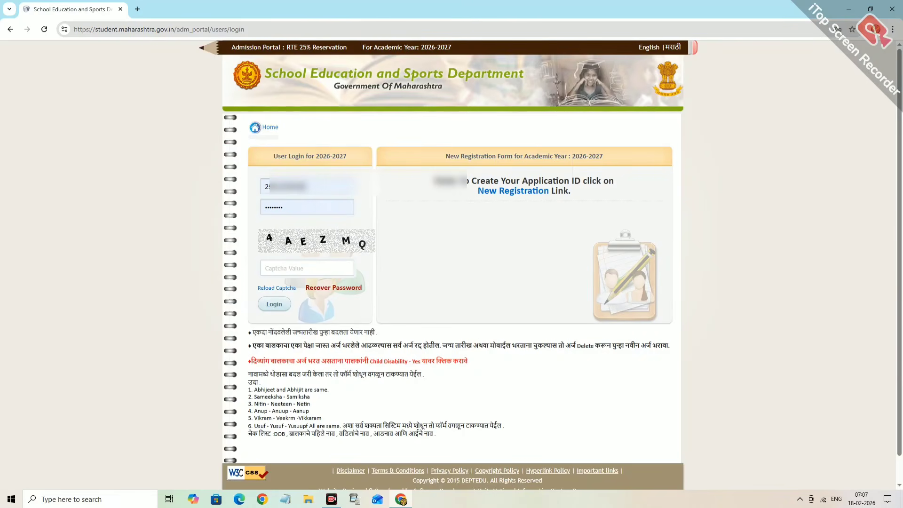
- Log in with the pasted application ID, corrected password and captcha
click(303, 187)
click(306, 193)
click(307, 193)
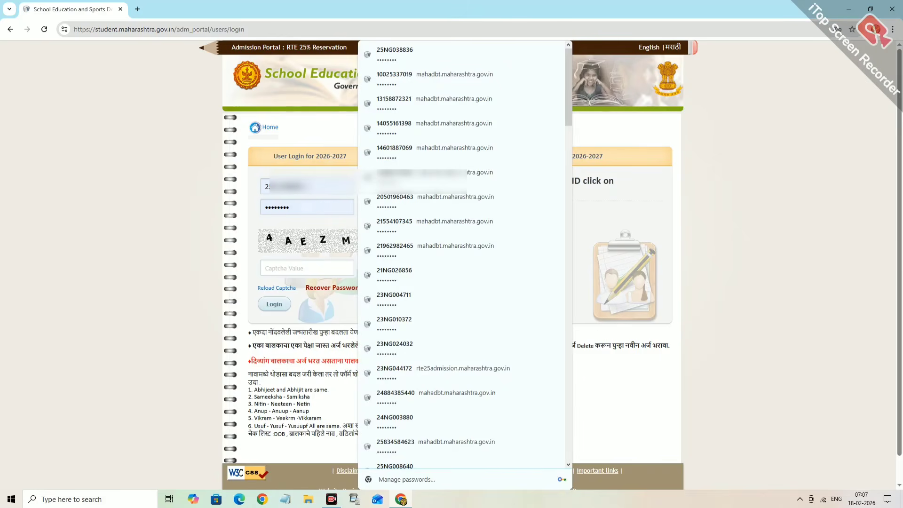
key(BackSpace)
key(BackSpace)
key(BackSpace)
key(BackSpace)
key(BackSpace)
key(BackSpace)
key(BackSpace)
key(BackSpace)
key(BackSpace)
key(BackSpace)
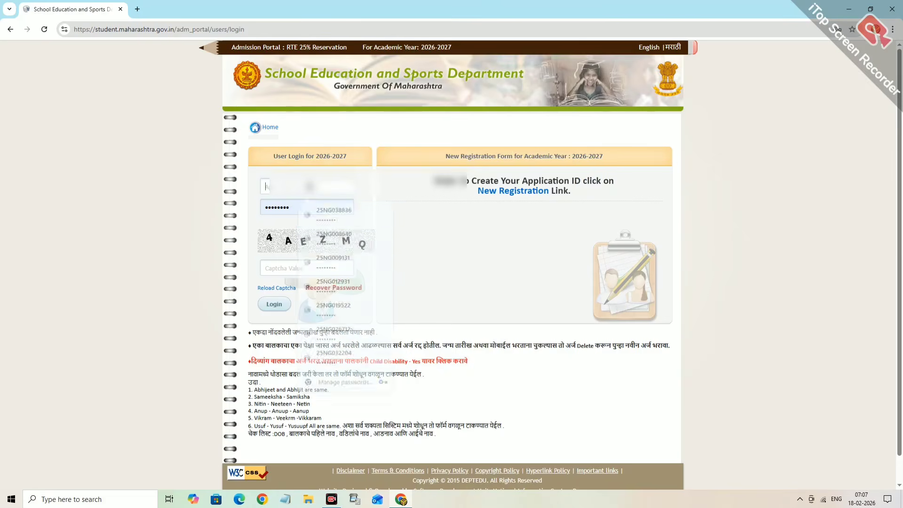
key(ctrl+v)
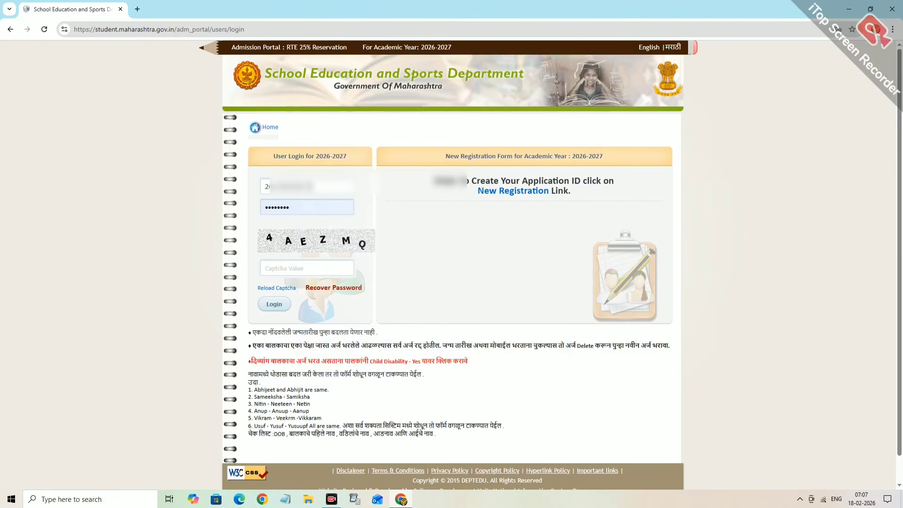
click(293, 209)
key(BackSpace)
key(BackSpace)
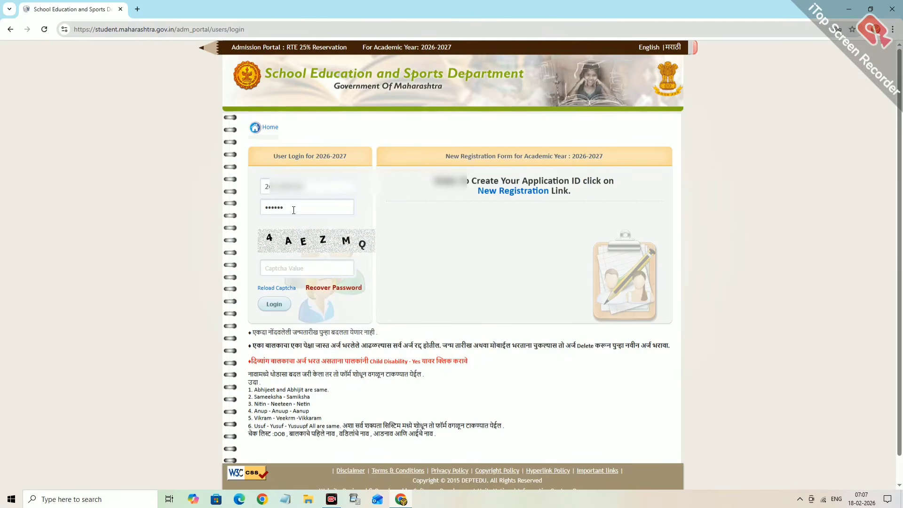
text(••)
text(4)
text(A)
text(EZ)
text(MQ)
click(264, 305)
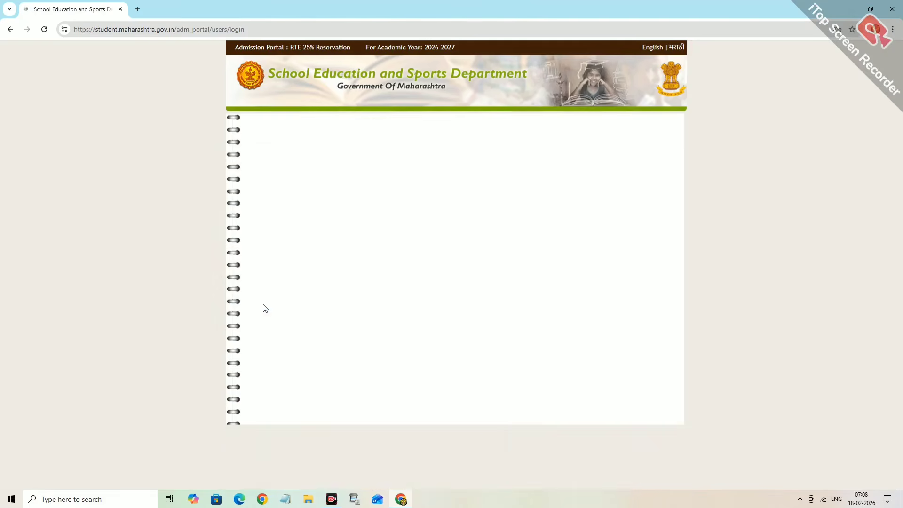
- Enter the old password, the new password and its confirmation, then submit the change
click(521, 225)
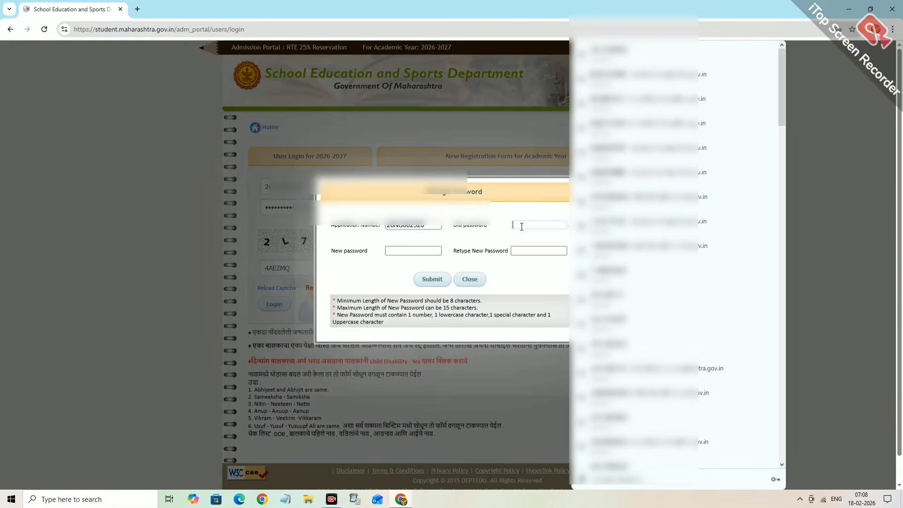
text(*)
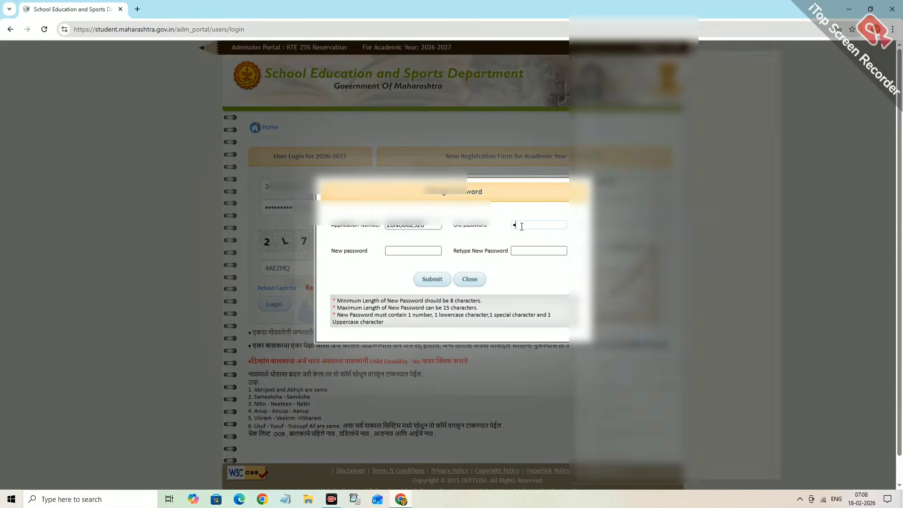
text(**)
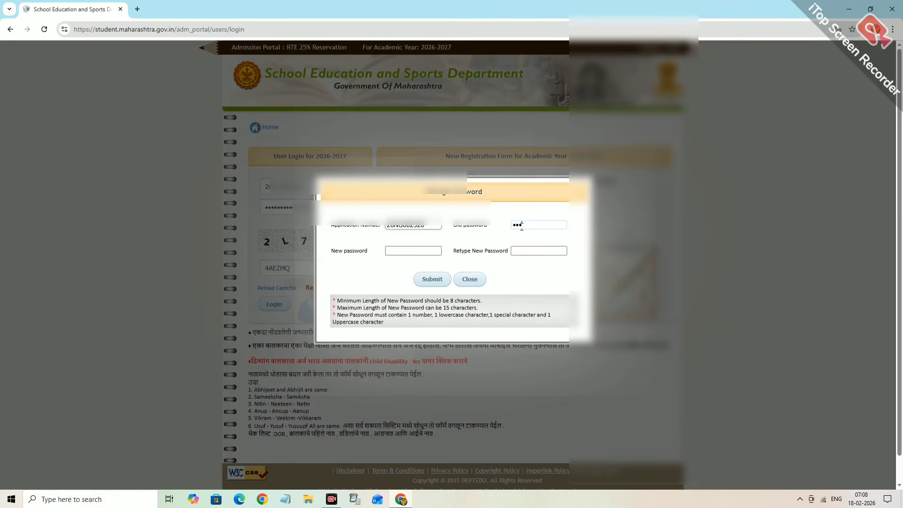
text(**)
click(406, 249)
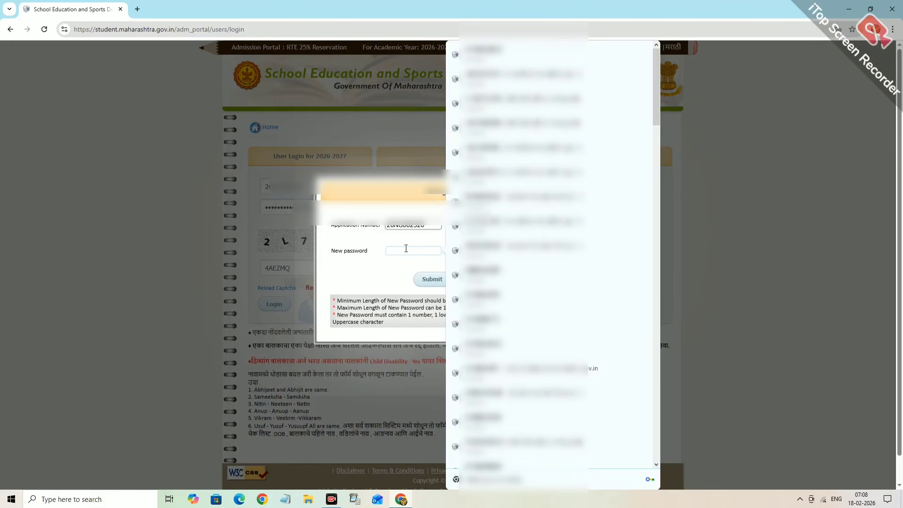
text(•••••••)
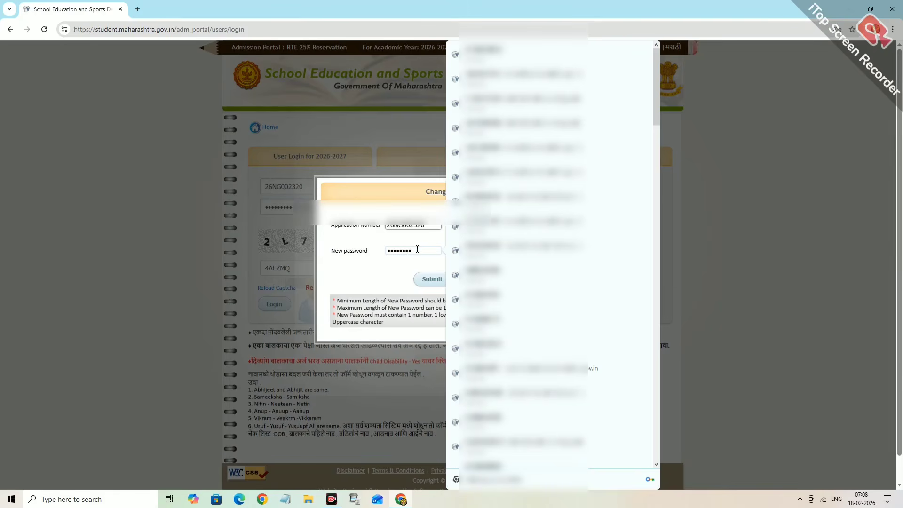
click(411, 251)
click(526, 251)
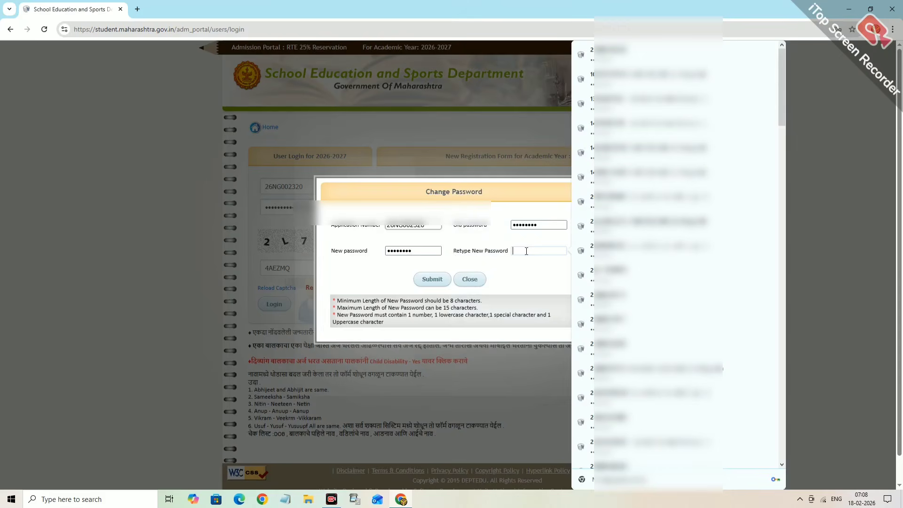
text(••••••••)
click(423, 280)
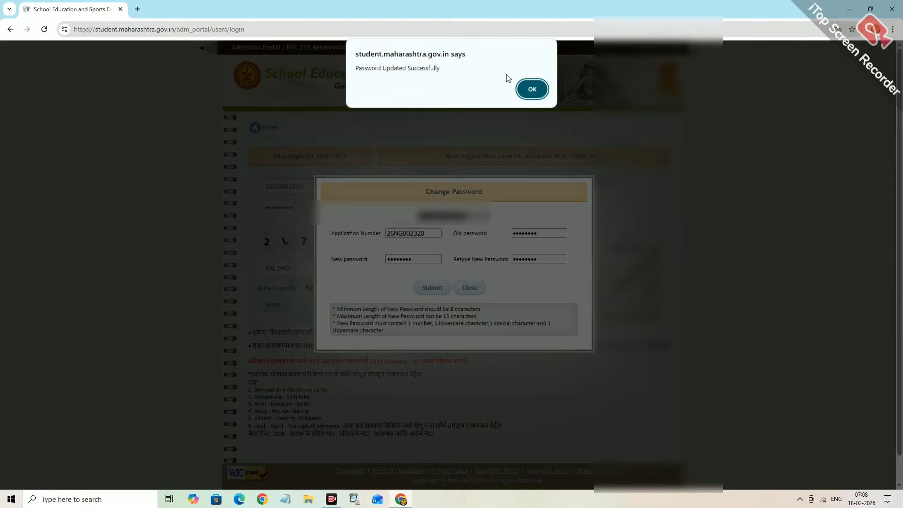
- Log back in with the application ID, new password and uppercase captcha
click(531, 90)
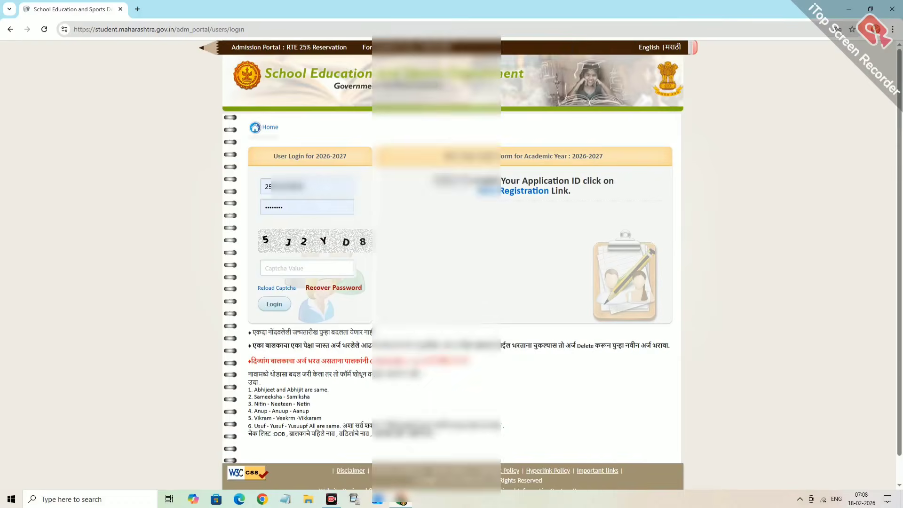
click(301, 188)
key(BackSpace)
key(BackSpace)
key(BackSpace)
key(BackSpace)
key(BackSpace)
key(BackSpace)
key(BackSpace)
key(BackSpace)
key(BackSpace)
key(BackSpace)
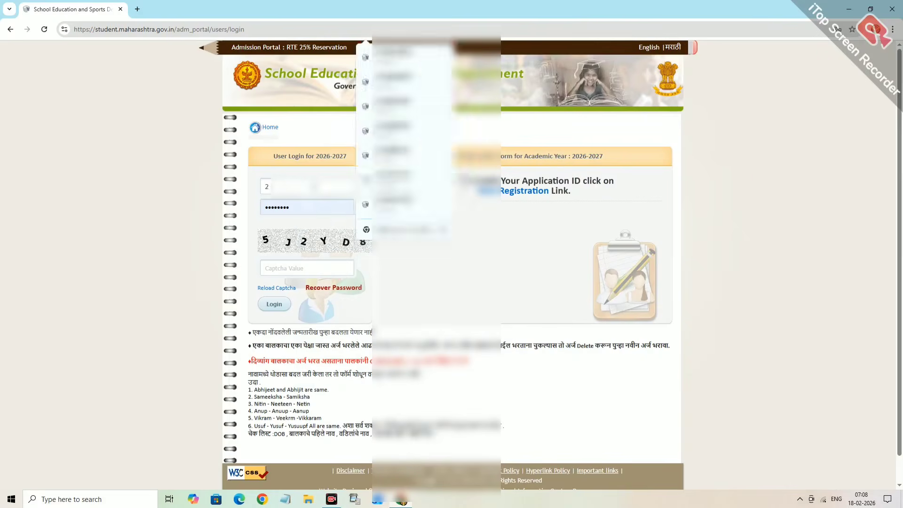
key(ctrl+v)
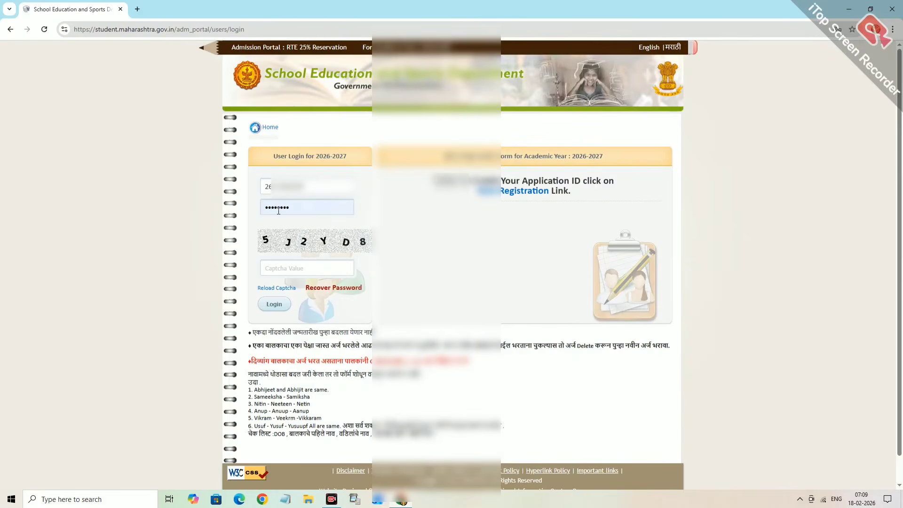
double_click(284, 206)
key(BackSpace)
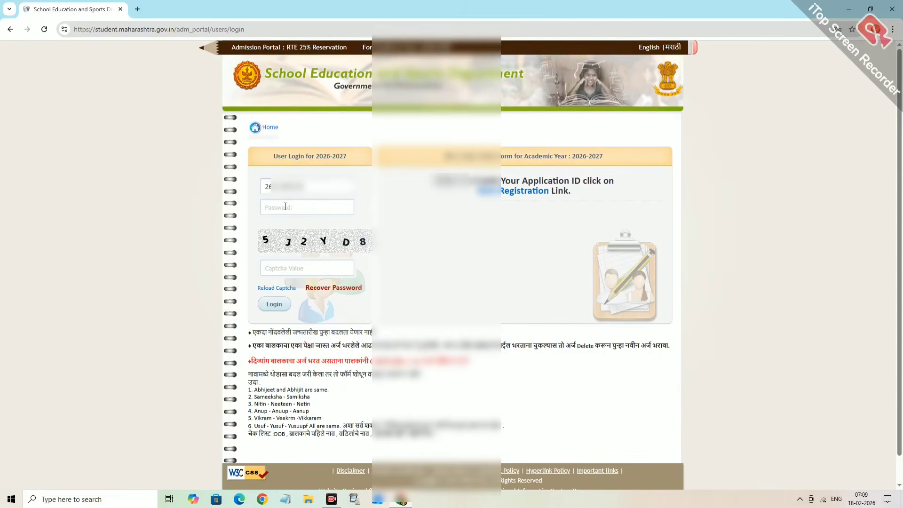
text(•••••)
text(•••)
text(5)
text(j2)
text(yd8)
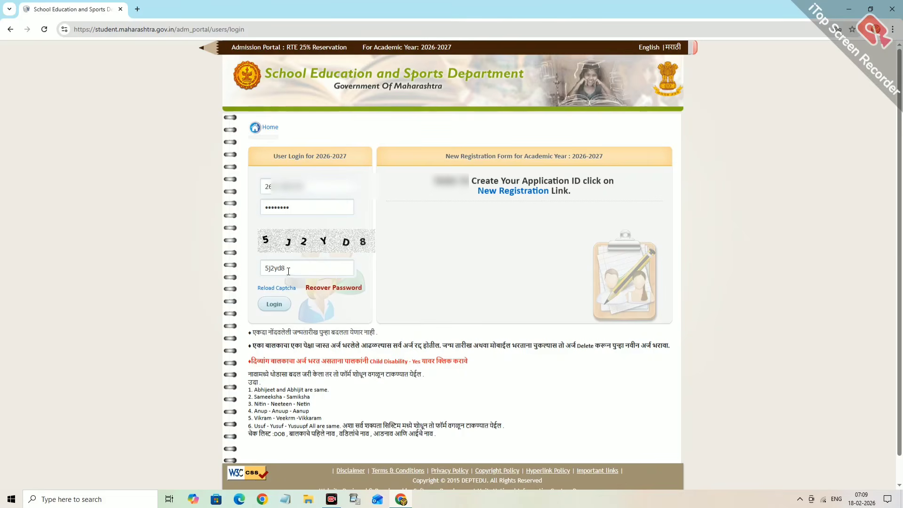
key(BackSpace)
key(BackSpace)
key(BackSpace)
key(BackSpace)
key(BackSpace)
key(BackSpace)
text(5J)
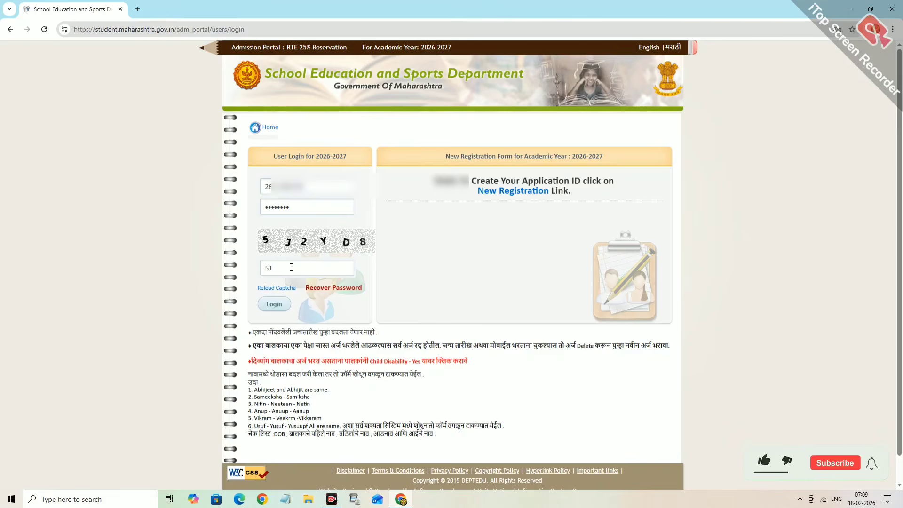
text(2YD8)
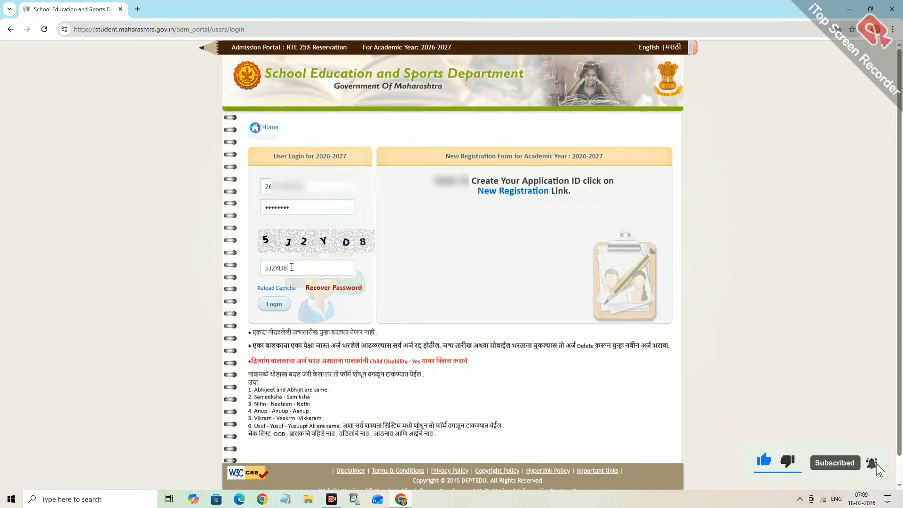
click(271, 306)
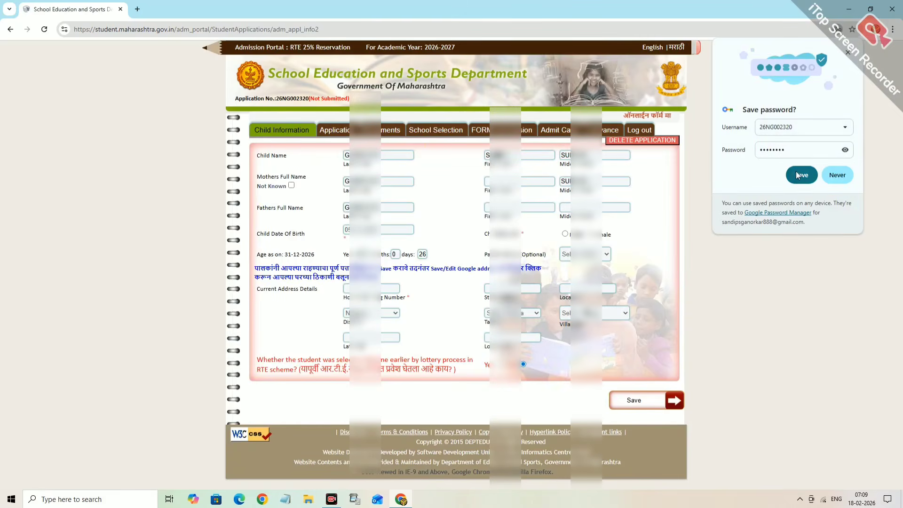
- Let the browser save the login and enter the mother's first name
click(800, 176)
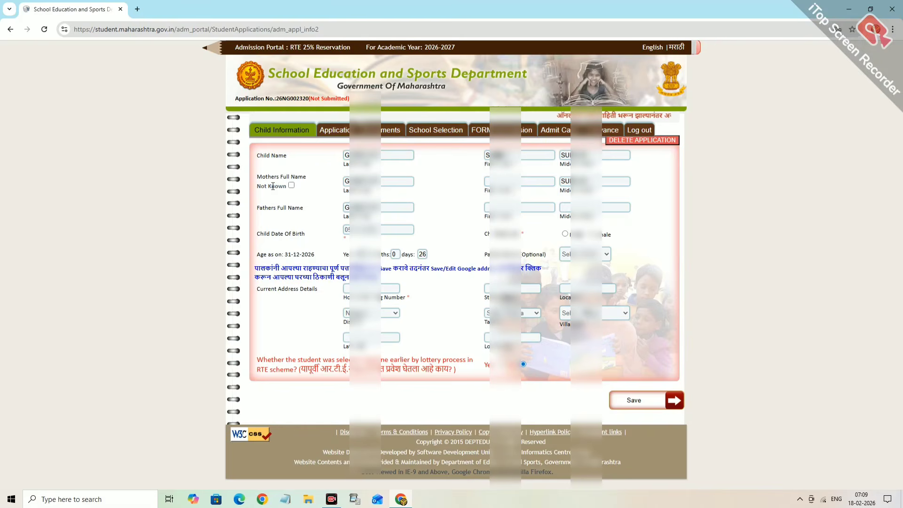
click(487, 181)
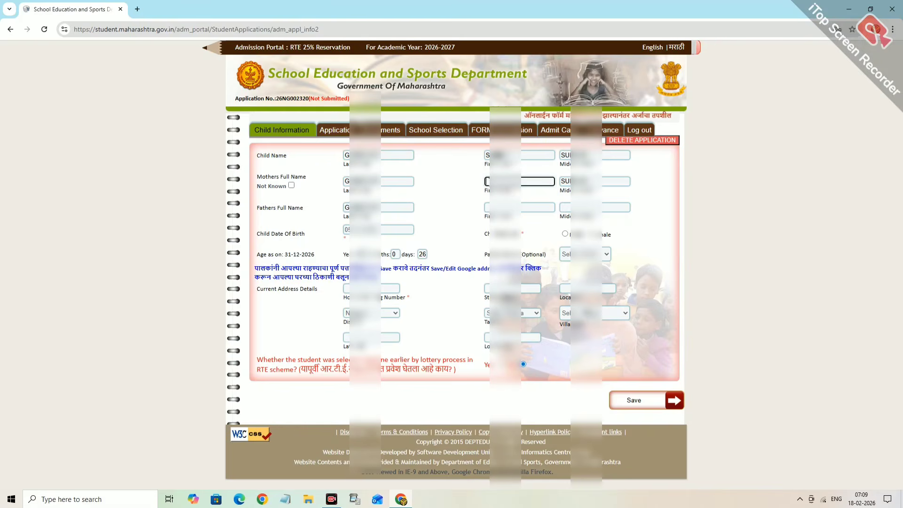
text(K)
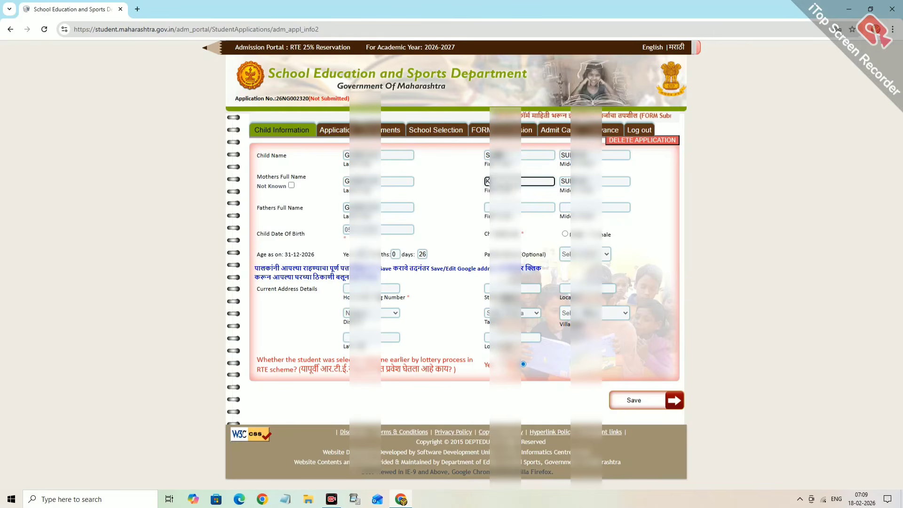
text(...)
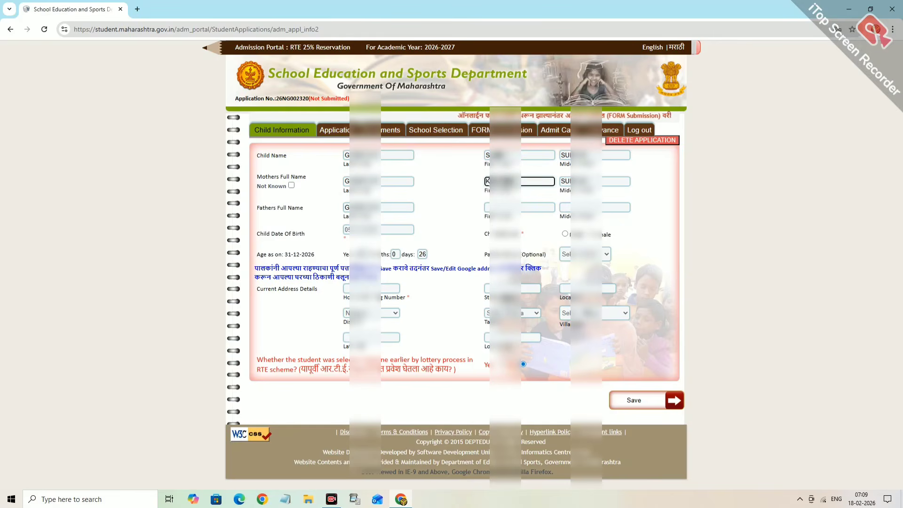
click(462, 210)
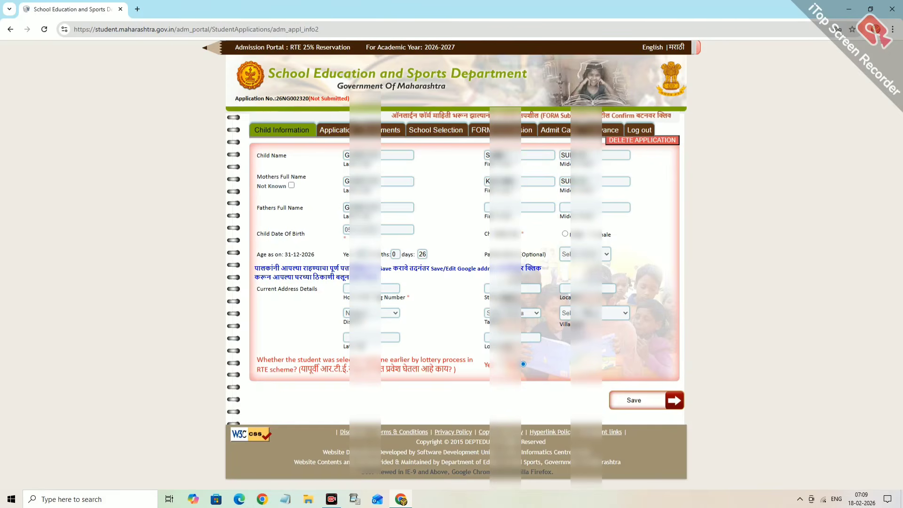
- Enter the father's first and middle names, mark the child Male, and expand Parent type
click(503, 207)
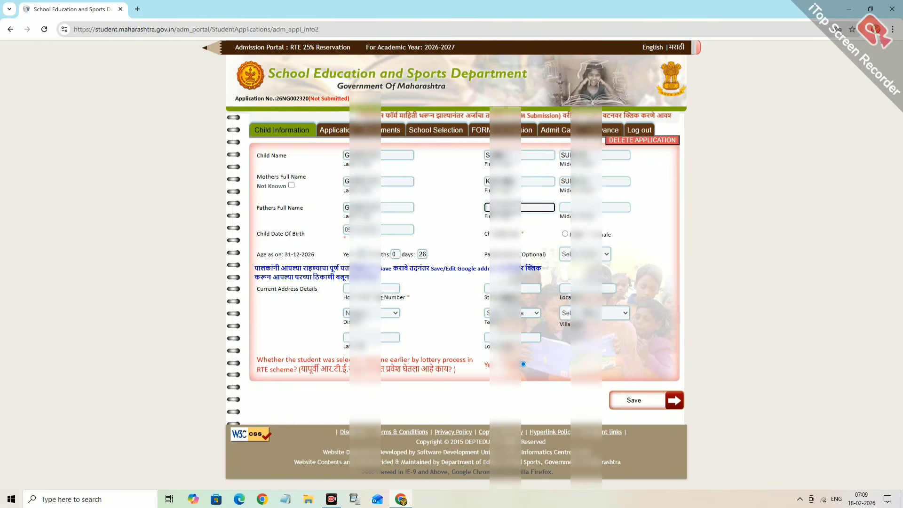
text(S...)
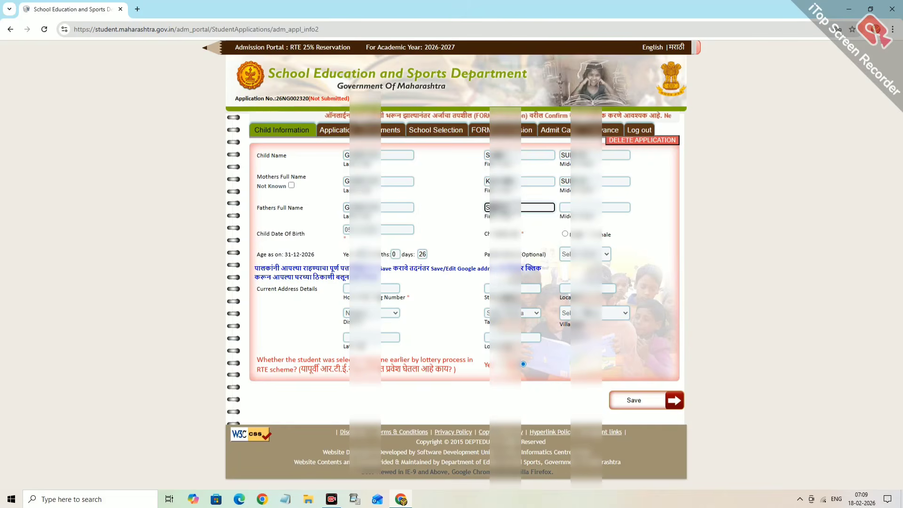
key(Tab)
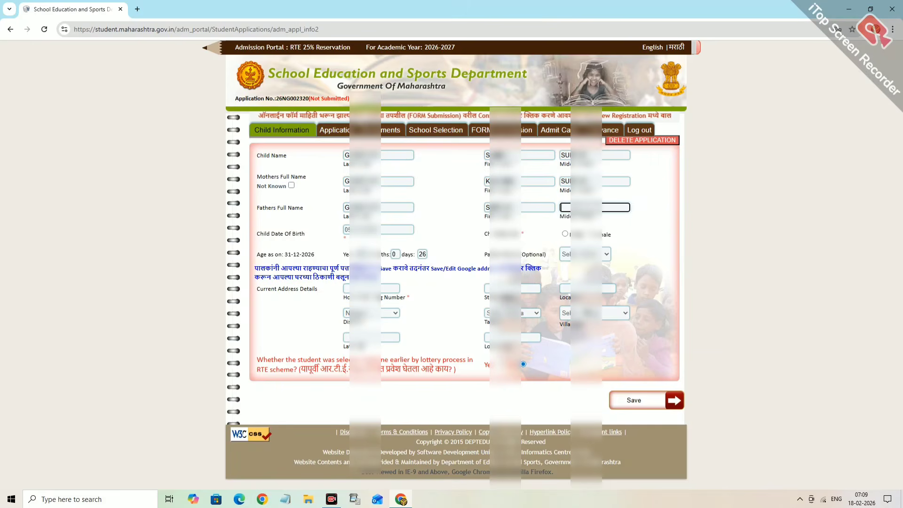
text(VIT)
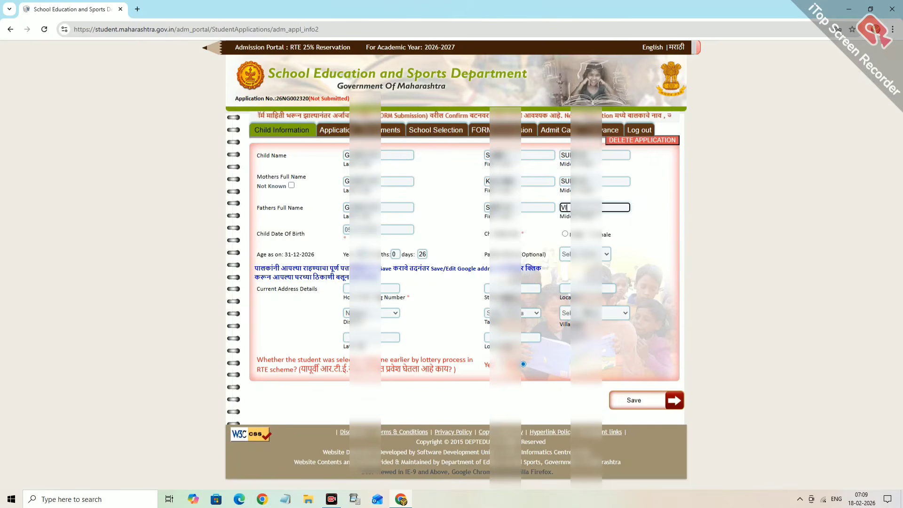
key(BackSpace)
text(AL)
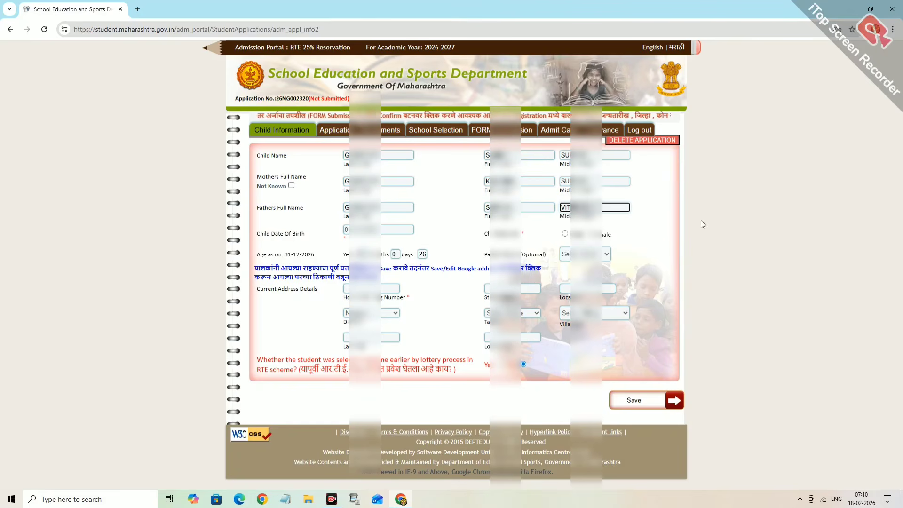
click(701, 220)
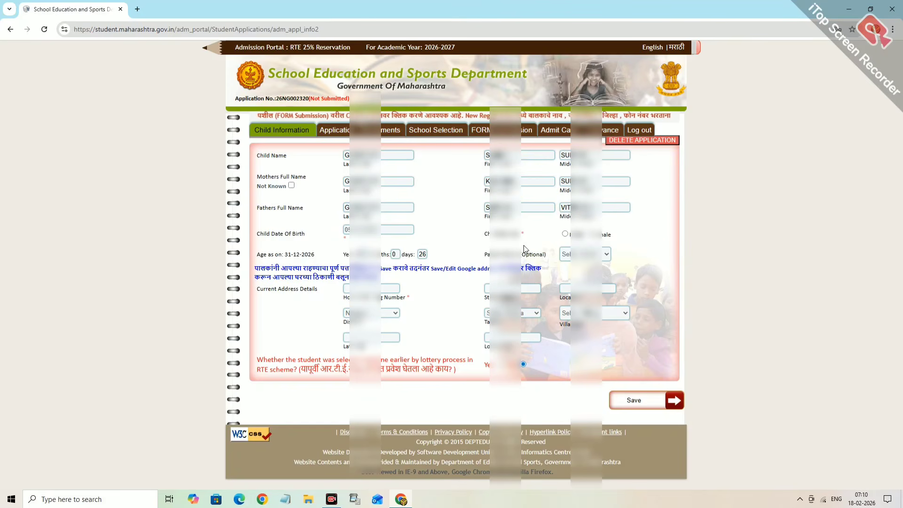
click(566, 234)
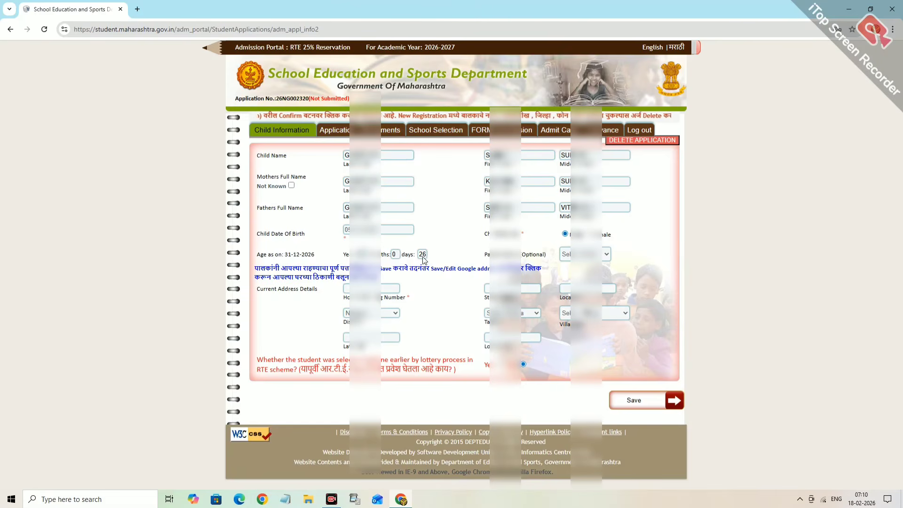
click(596, 254)
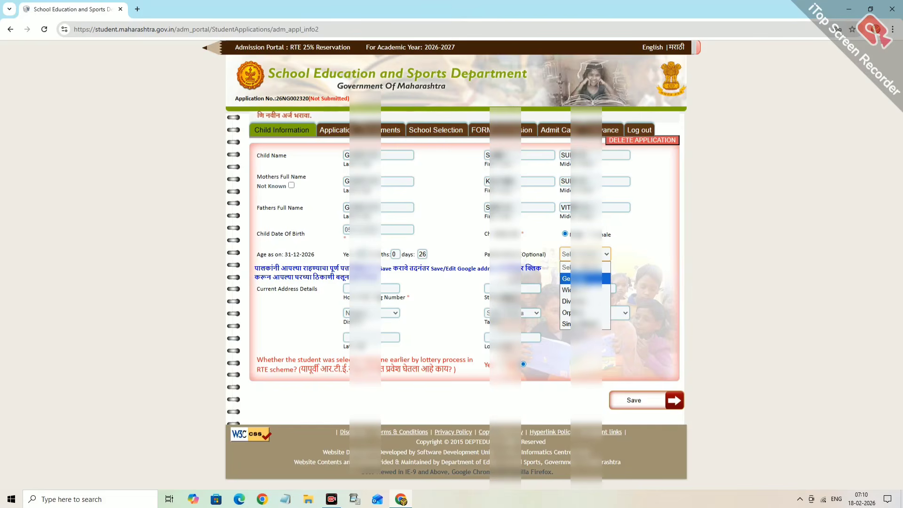
- Choose General parent type and enter the house number, street and locality
click(585, 278)
click(362, 288)
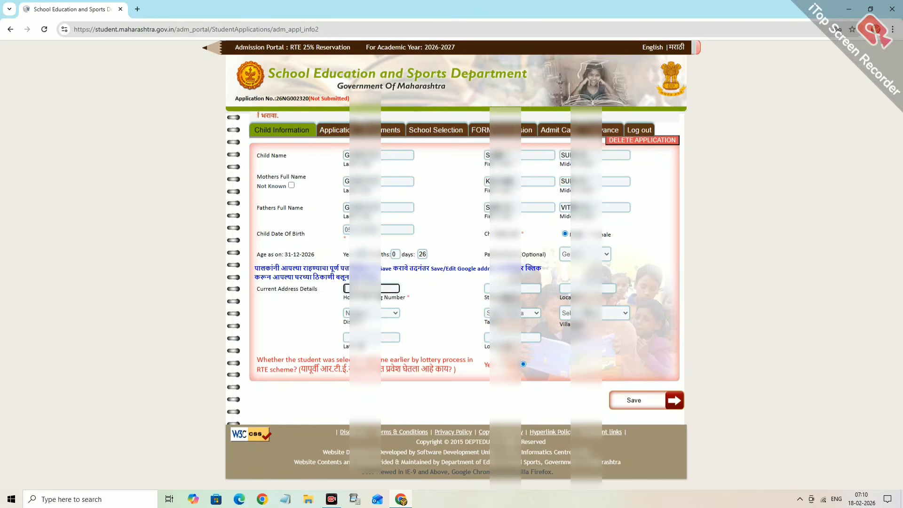
text(WARD N)
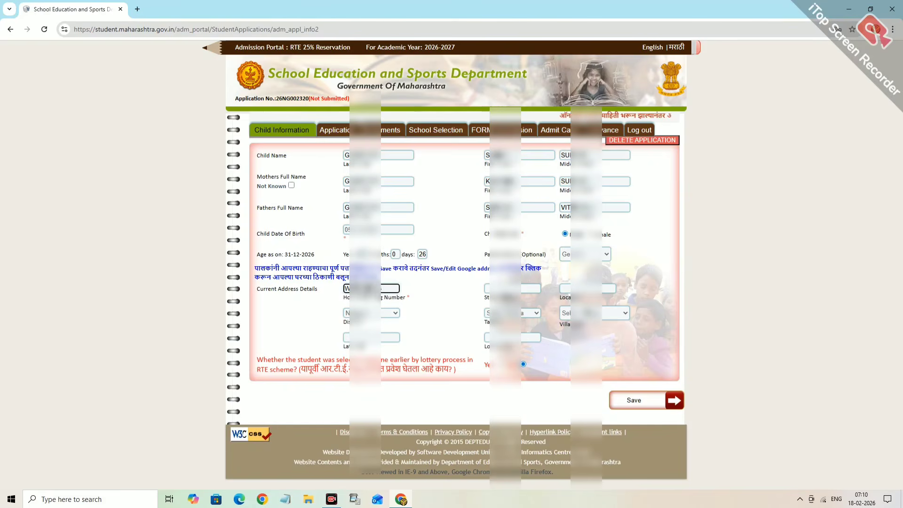
key(Tab)
text(K)
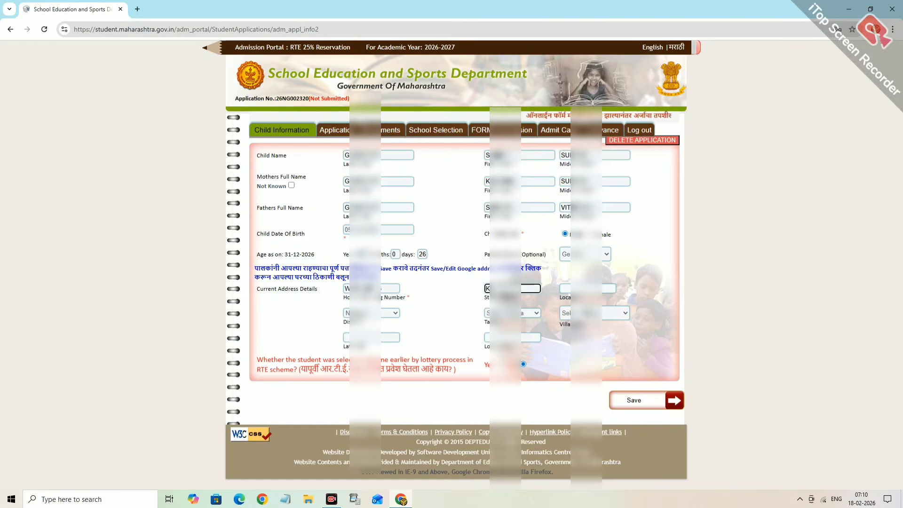
text(N)
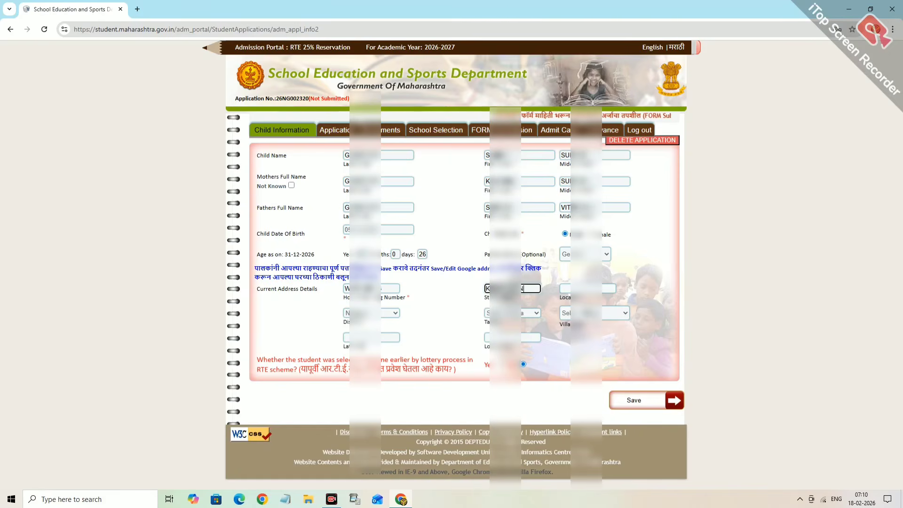
key(Tab)
text(NAR)
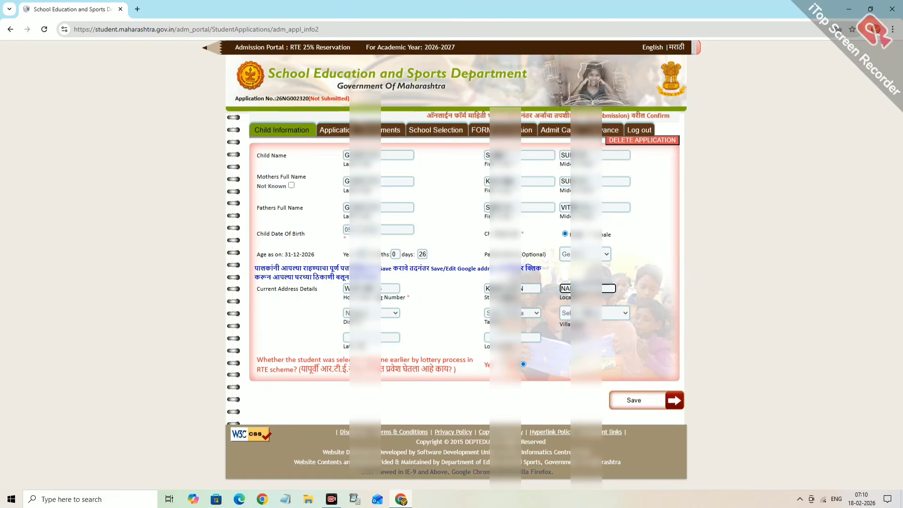
key(BackSpace)
key(BackSpace)
text(EAR)
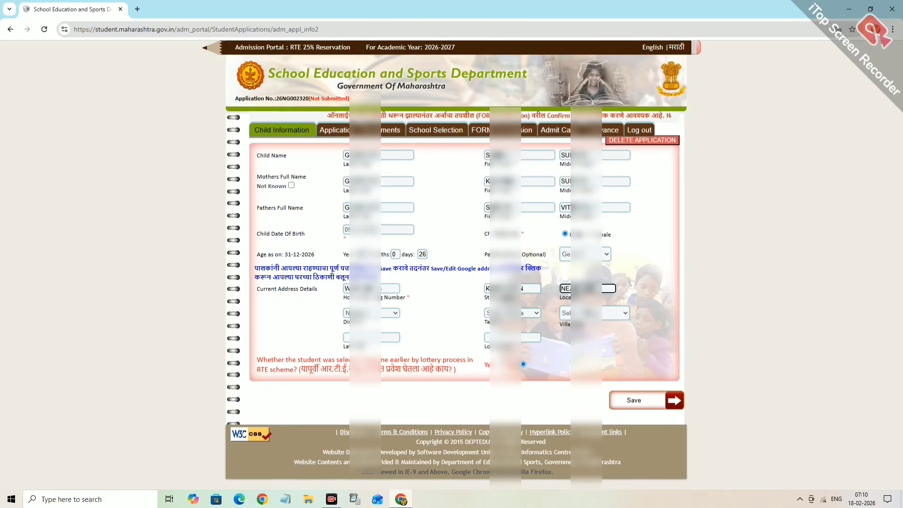
text(EMPEL)
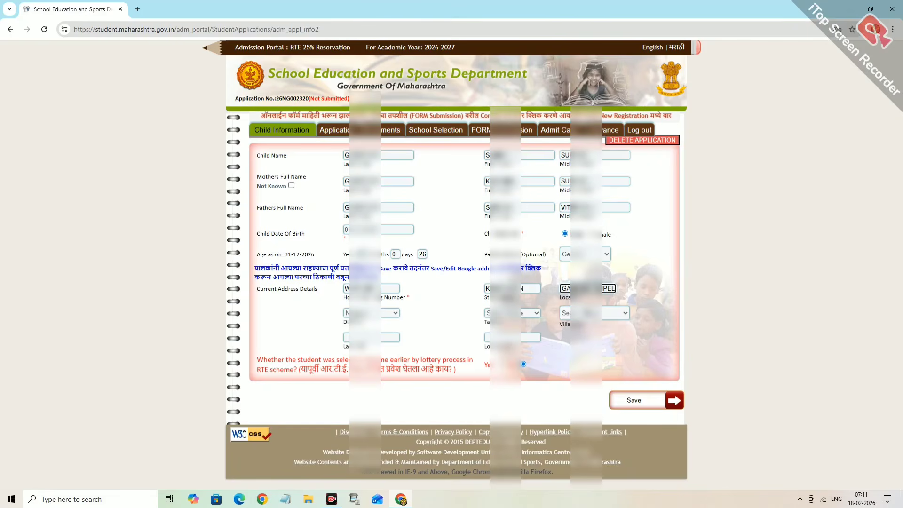
click(654, 271)
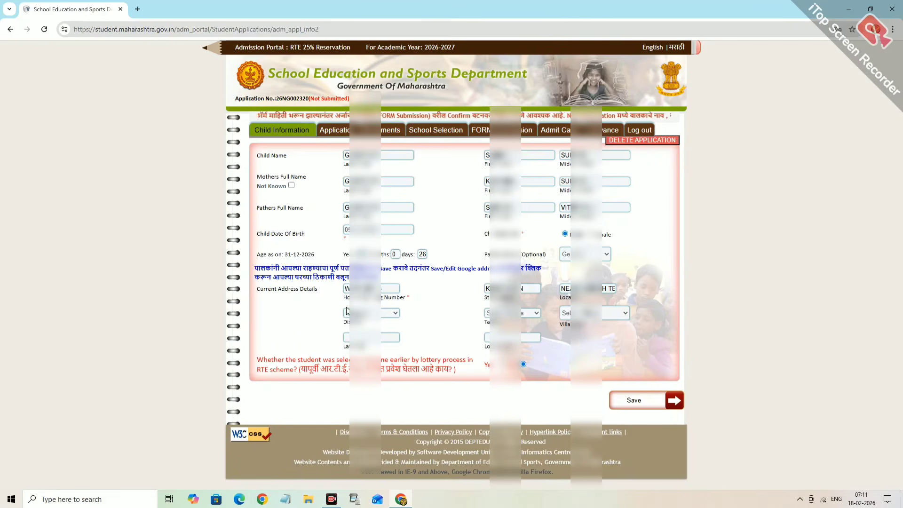
- Pick the taluka and village/ward from the dropdowns, then visit the latitude and longitude fields
click(519, 313)
key(n)
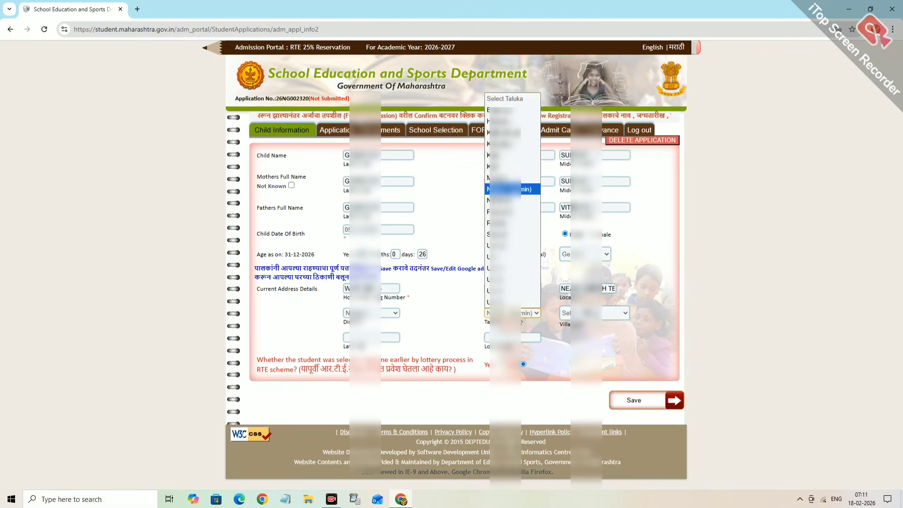
key(Return)
click(516, 314)
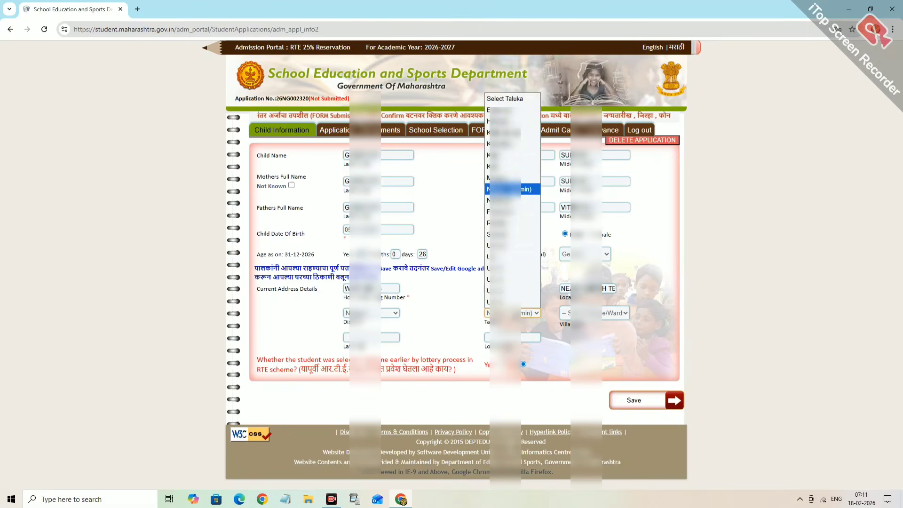
key(n)
key(Return)
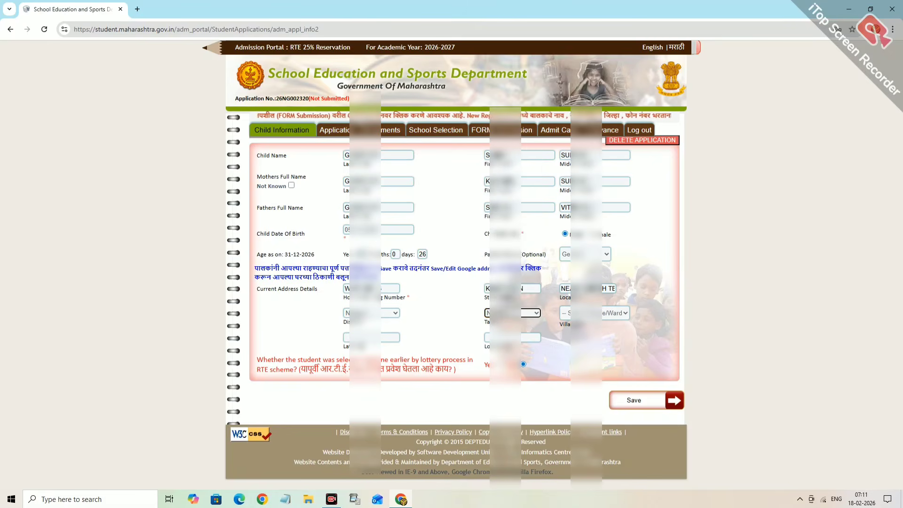
click(569, 314)
text(kha)
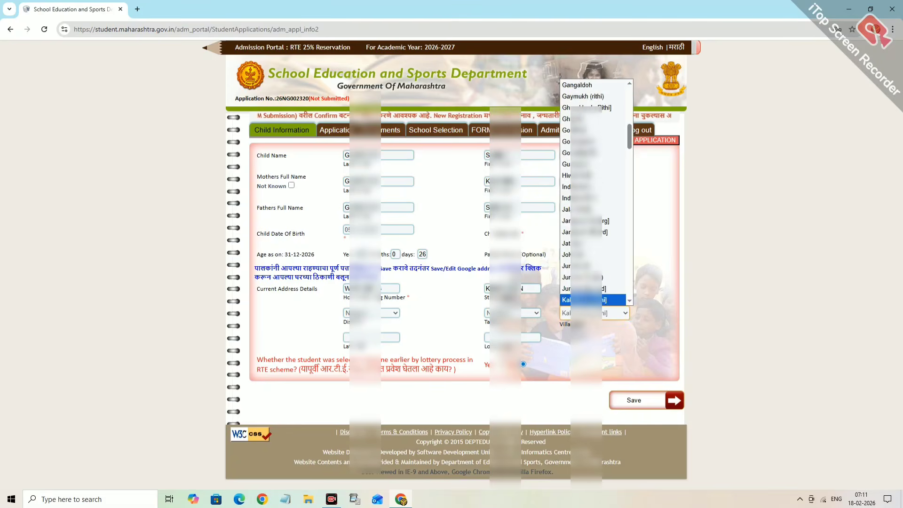
key(Return)
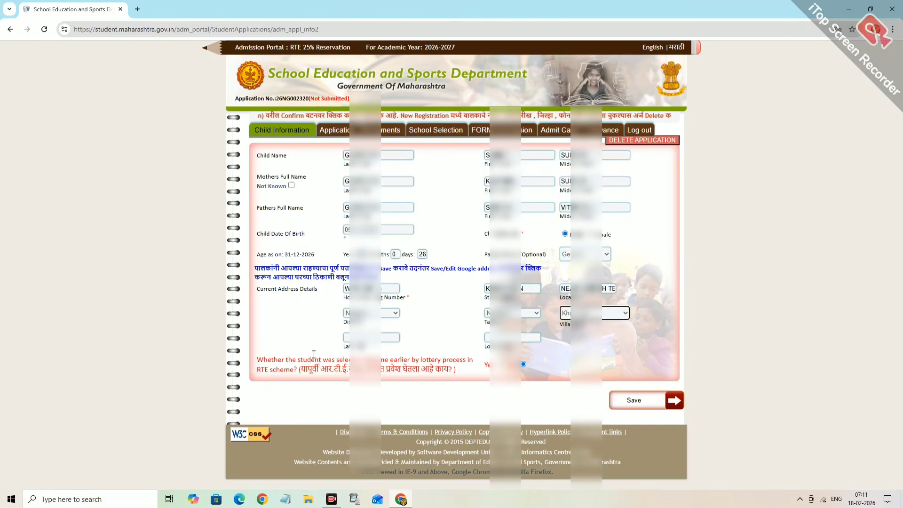
click(348, 339)
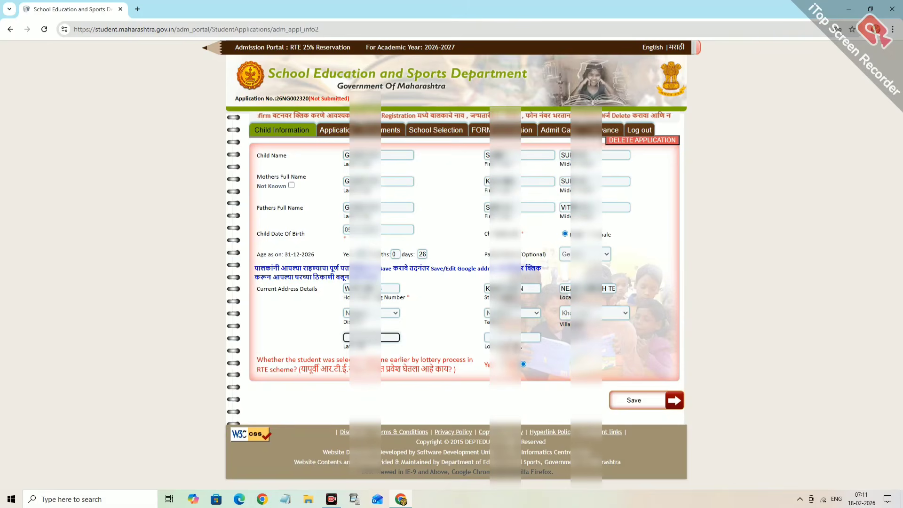
click(513, 338)
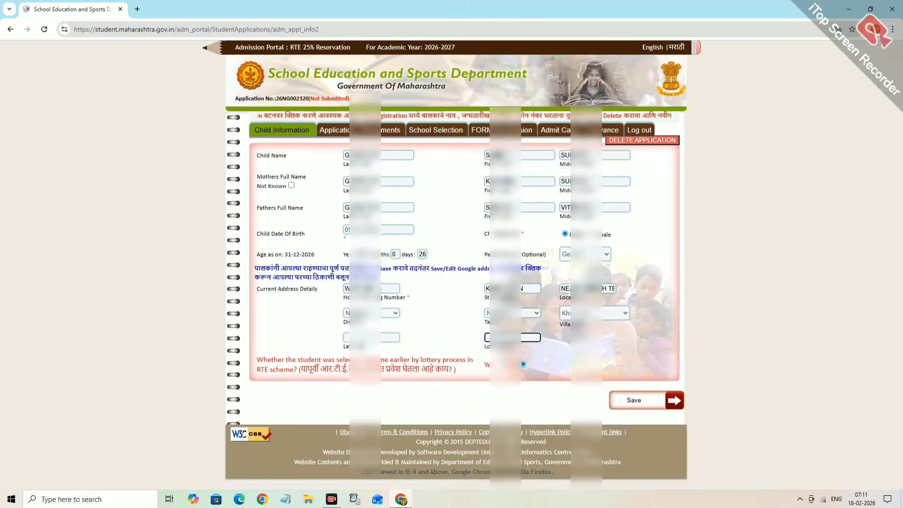
- Save the Child Information form and acknowledge the 'Child details saved successfully' alert
click(644, 402)
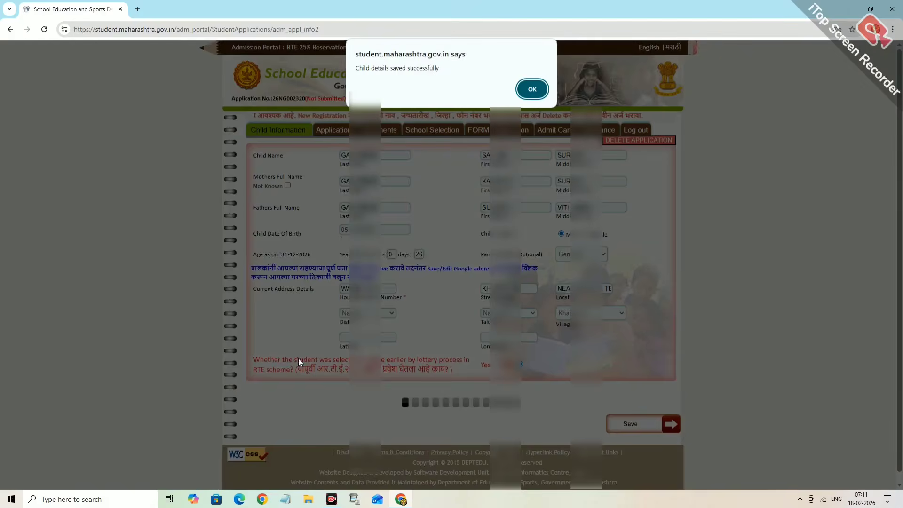
click(532, 89)
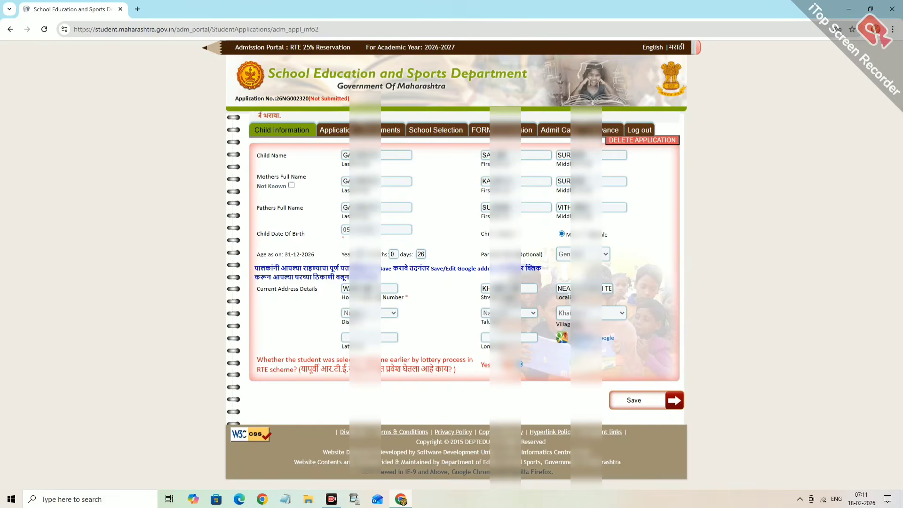
- Open the address location map page and dismiss the geocode and map-loading errors
click(587, 338)
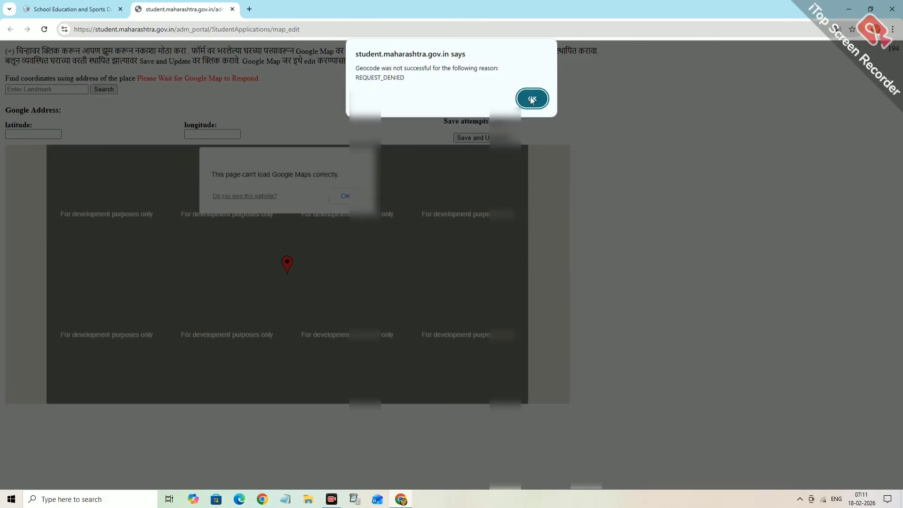
click(532, 99)
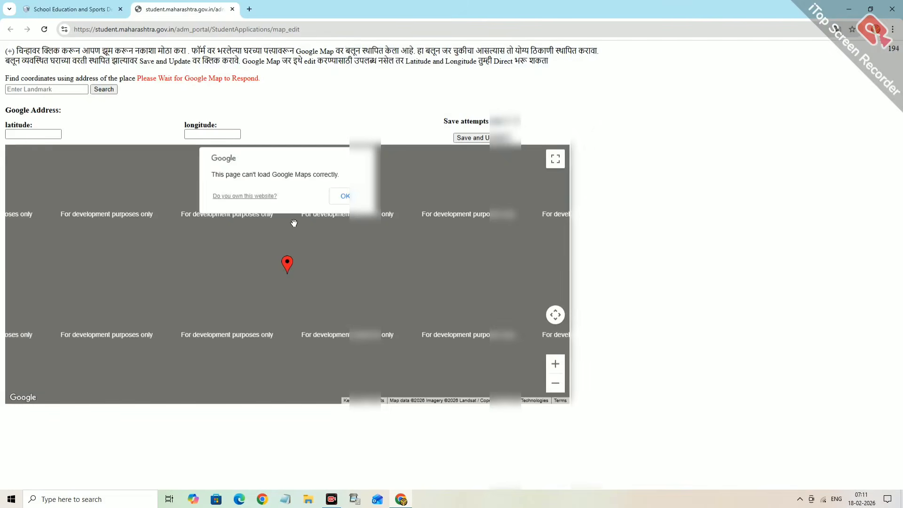
click(346, 196)
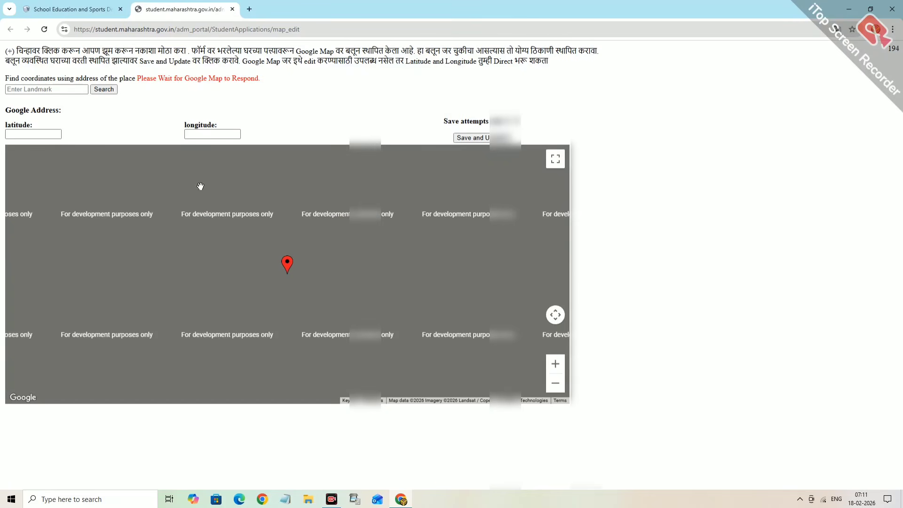
- Search the map for the landmark KHARGAON, which is denied again
click(20, 89)
text(KHARGAON)
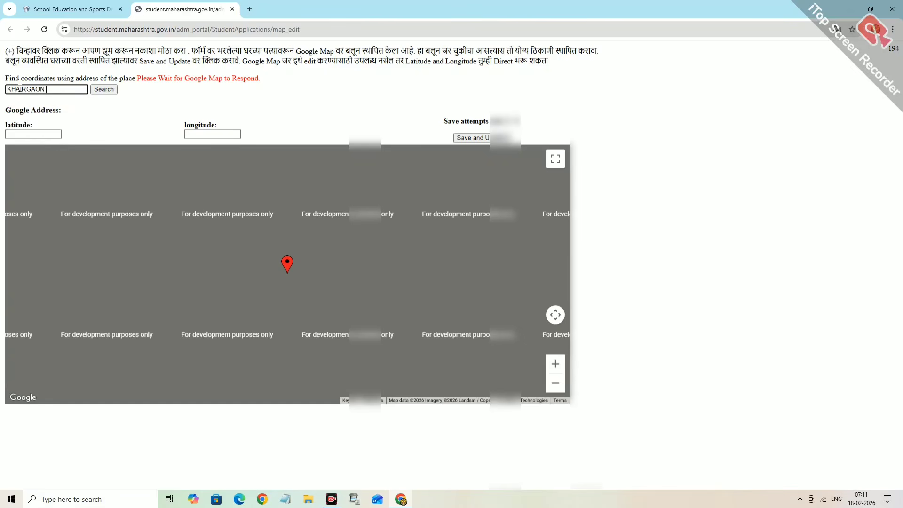
click(108, 89)
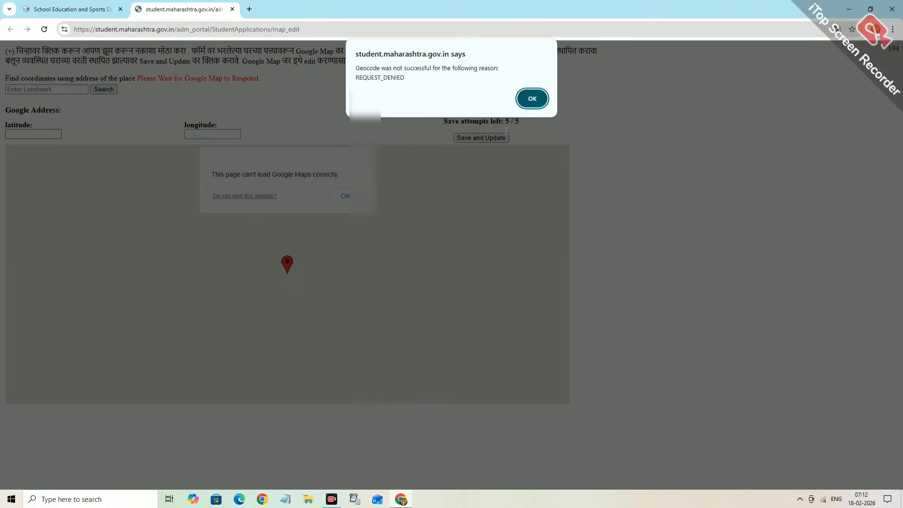
click(532, 99)
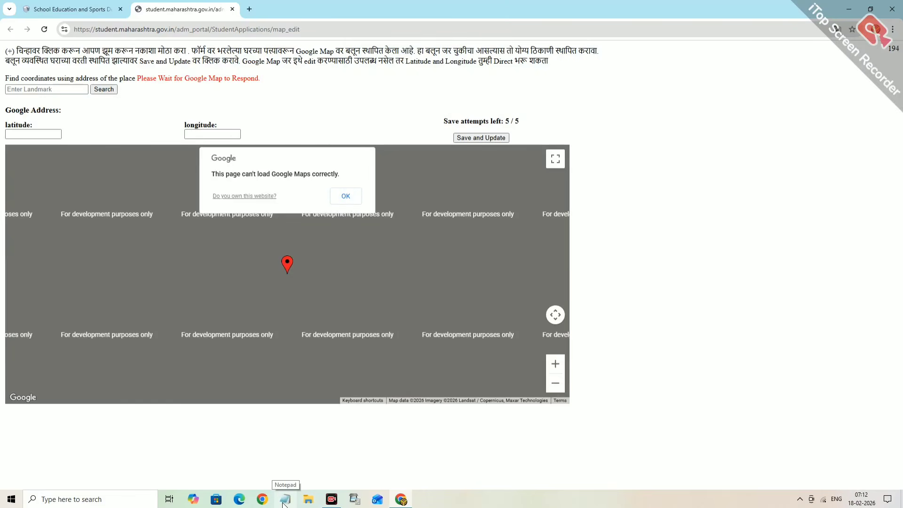
- Open Google Maps in a new browser tab via a web search for 'MAP'
click(249, 9)
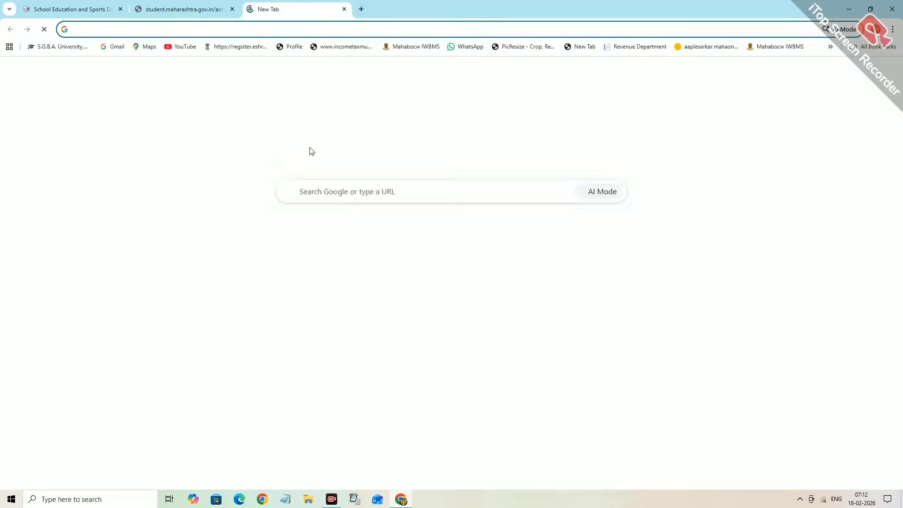
click(315, 193)
text(MAP)
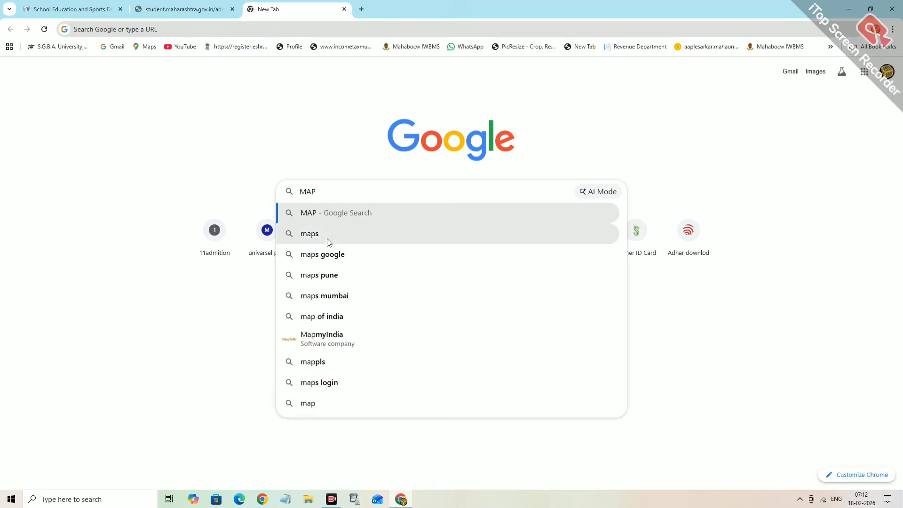
click(329, 236)
click(128, 146)
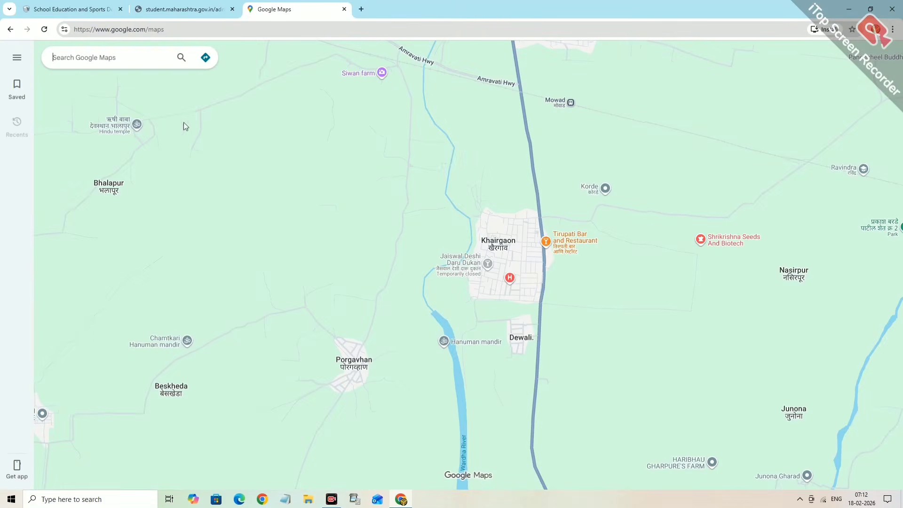
- Zoom into Khairgaon and centre the saved home coordinate pins at street level
scroll(500, 260, up, 4)
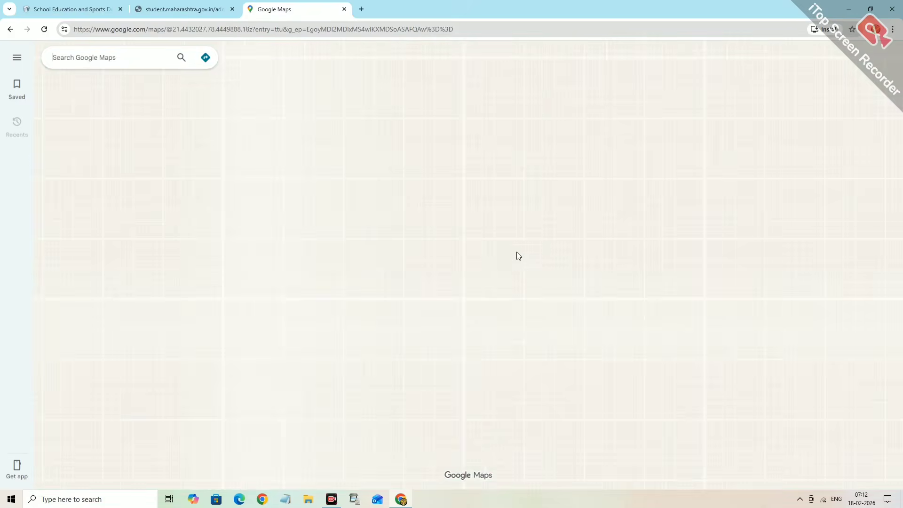
scroll(504, 241, down, 1)
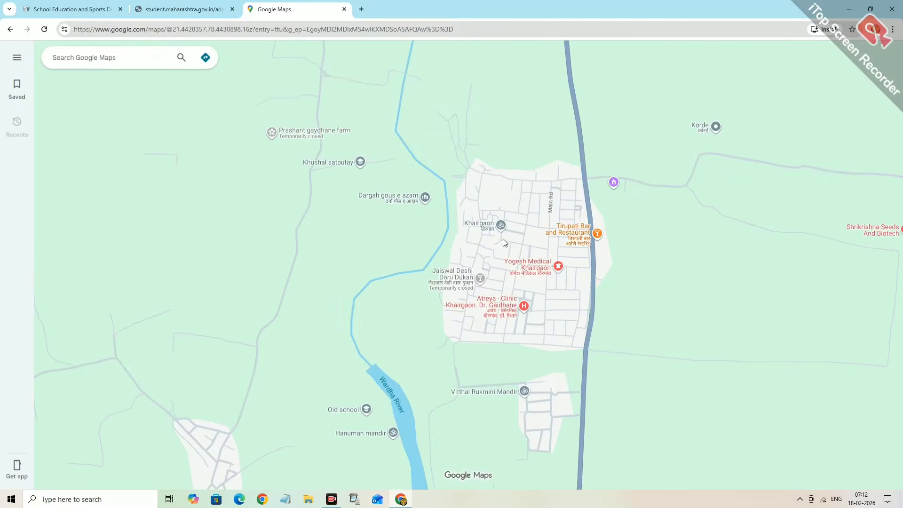
scroll(500, 235, up, 1)
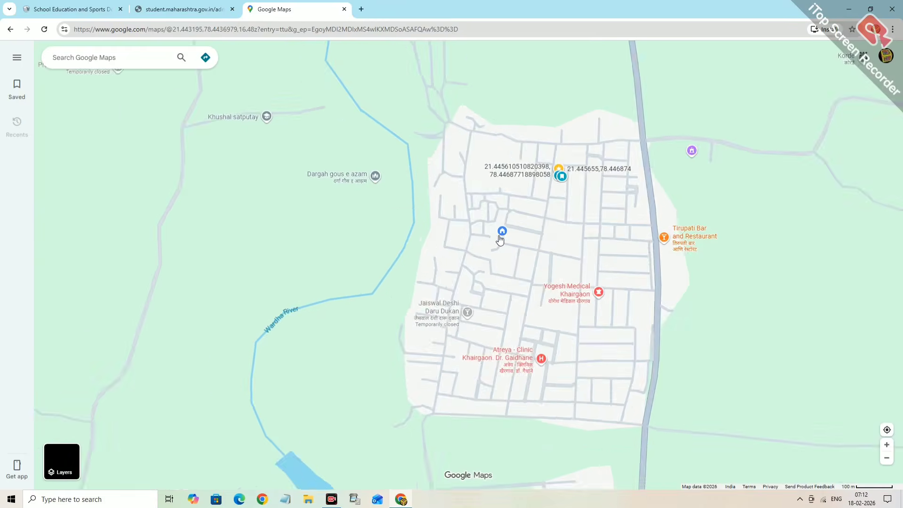
drag(563, 180, 494, 216)
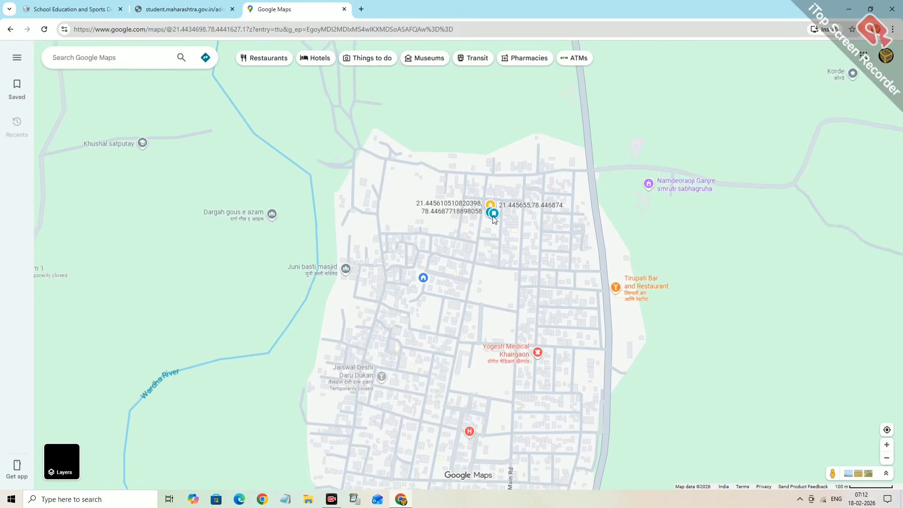
scroll(494, 216, up, 1)
scroll(494, 216, up, 3)
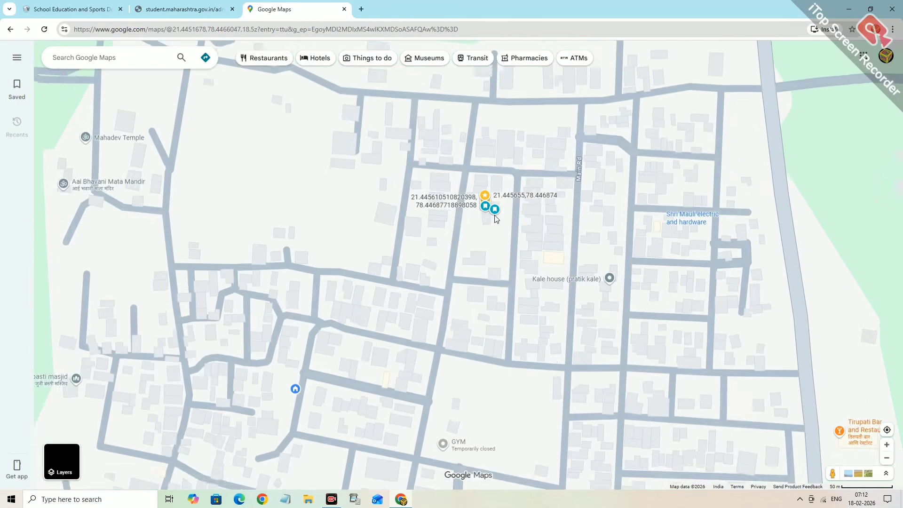
scroll(494, 216, up, 3)
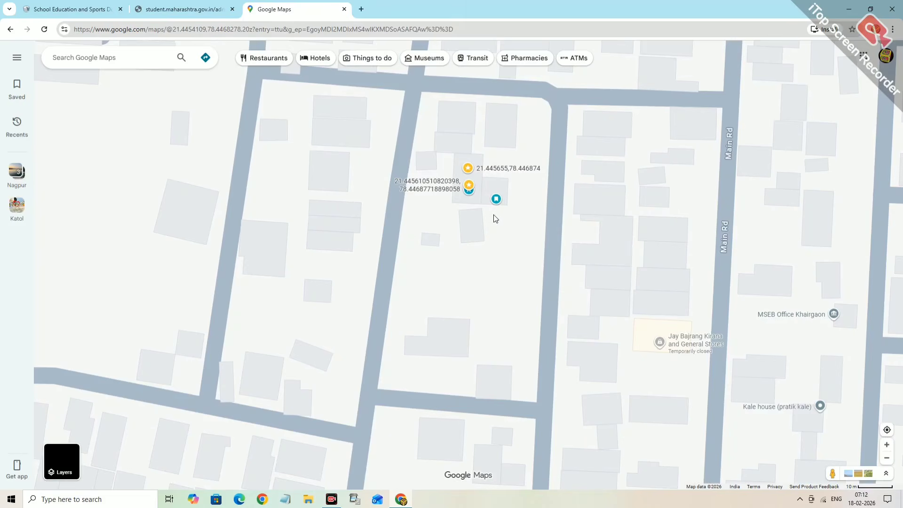
drag(486, 208, 468, 270)
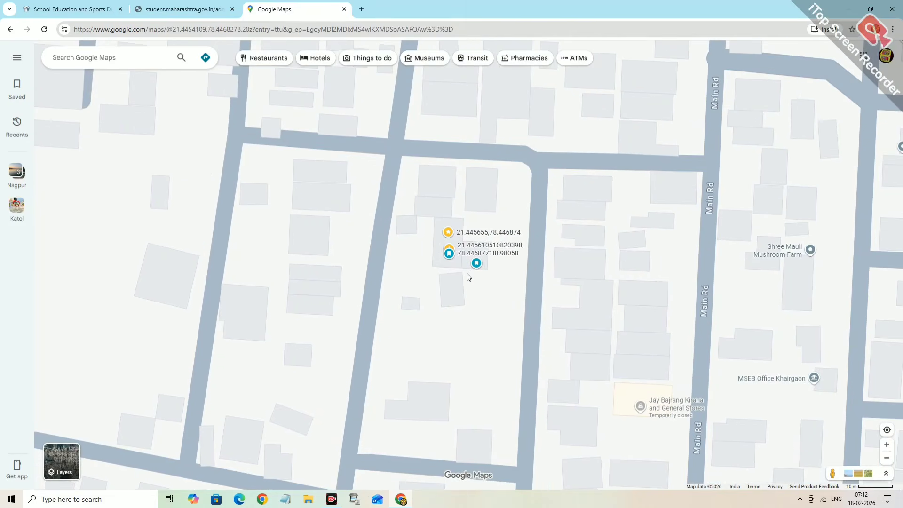
scroll(468, 277, down, 2)
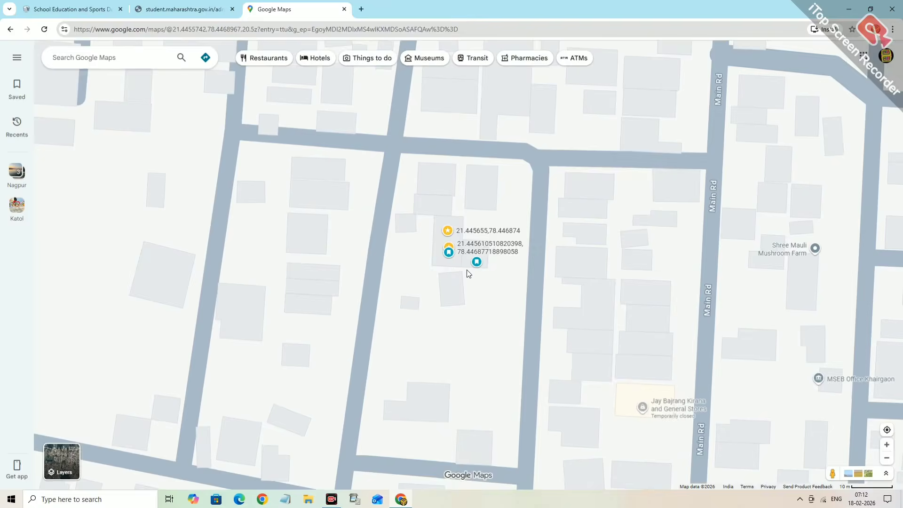
scroll(467, 268, down, 2)
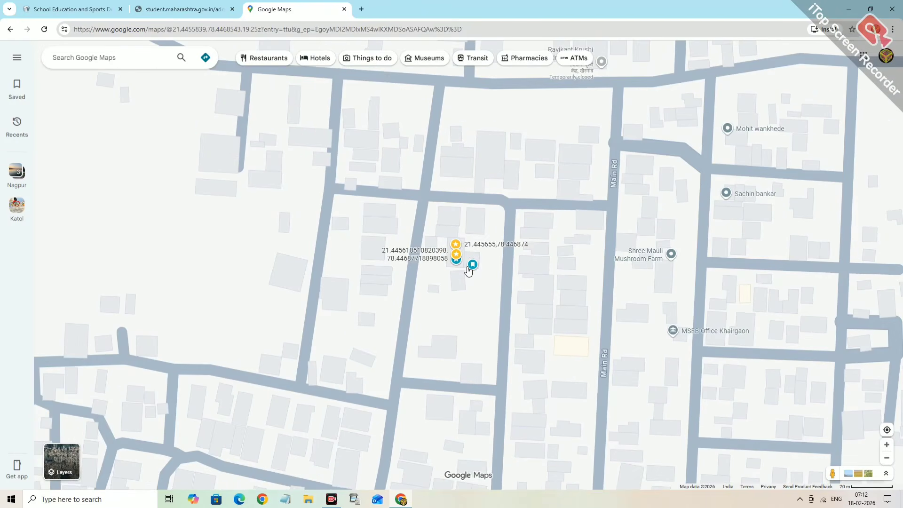
mouse_move(468, 268)
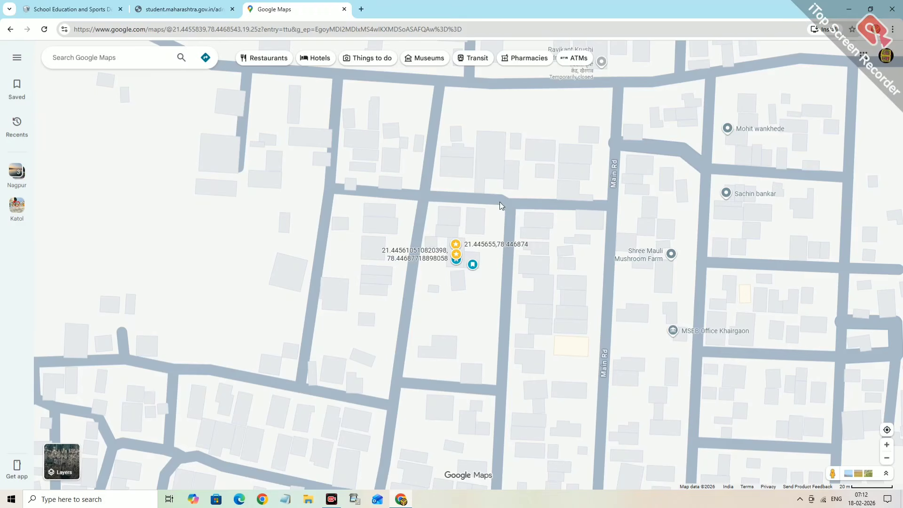
- List nearby pharmacies, then zoom back to the saved Khairgaon coordinate pins near Mowad
click(520, 60)
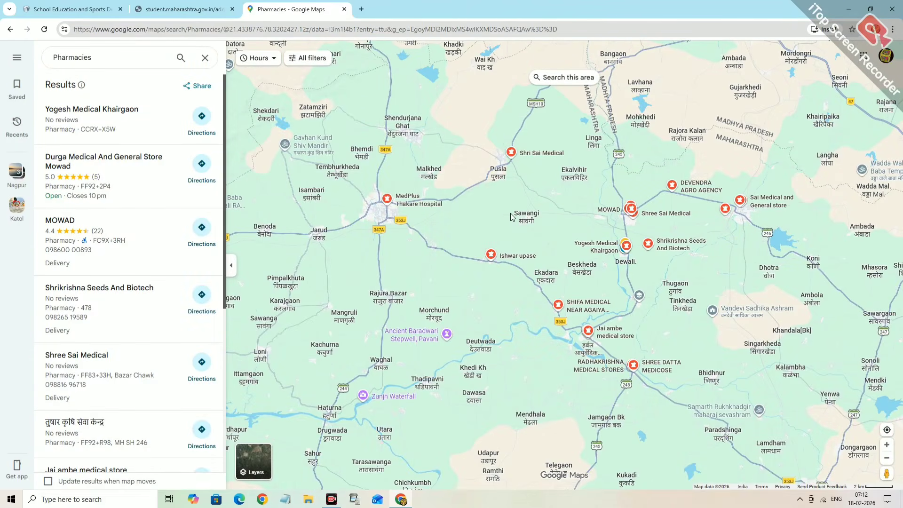
scroll(549, 212, up, 1)
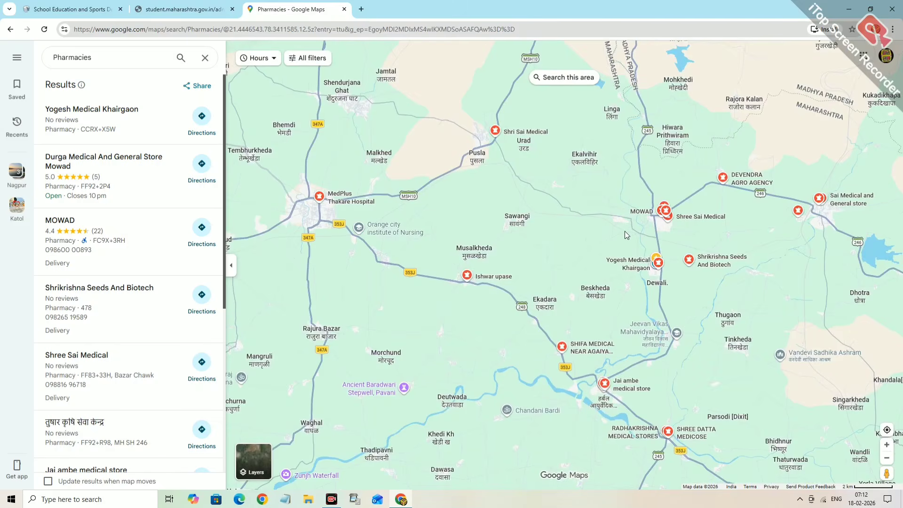
scroll(650, 241, up, 2)
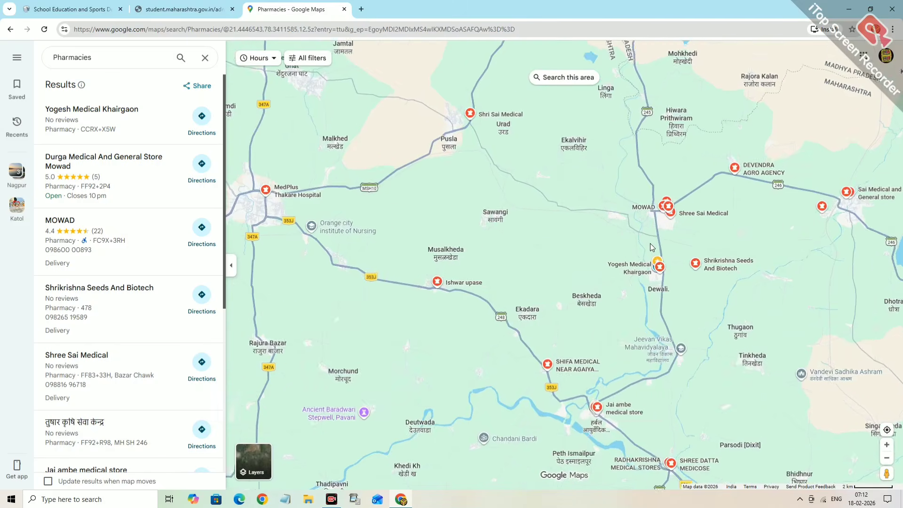
scroll(658, 237, up, 5)
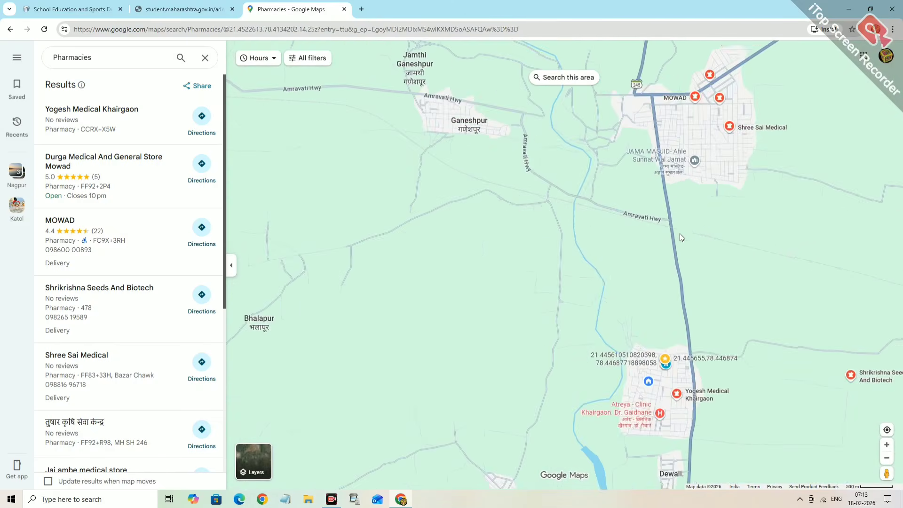
drag(689, 224, 614, 205)
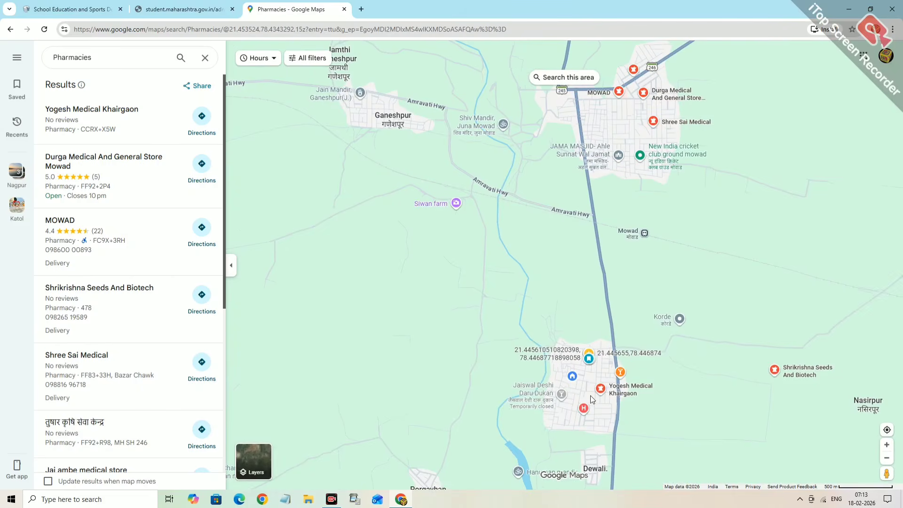
scroll(585, 385, up, 5)
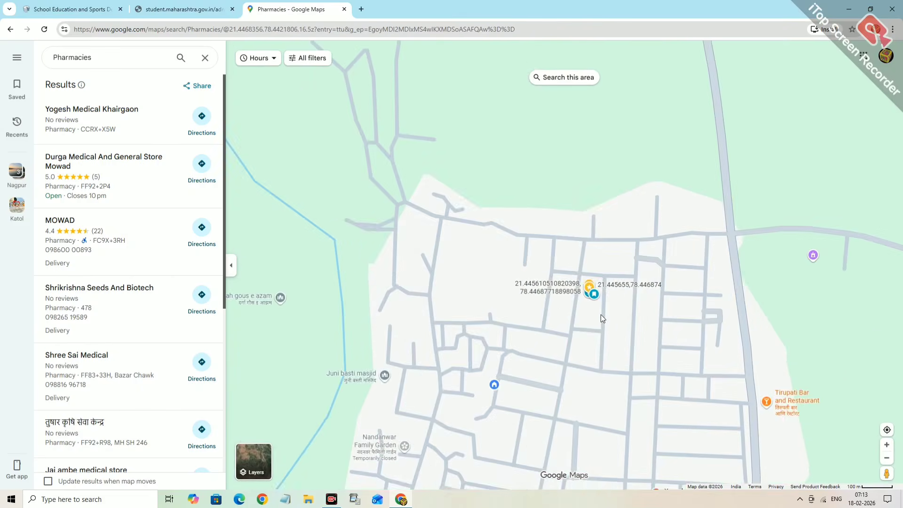
scroll(588, 301, up, 6)
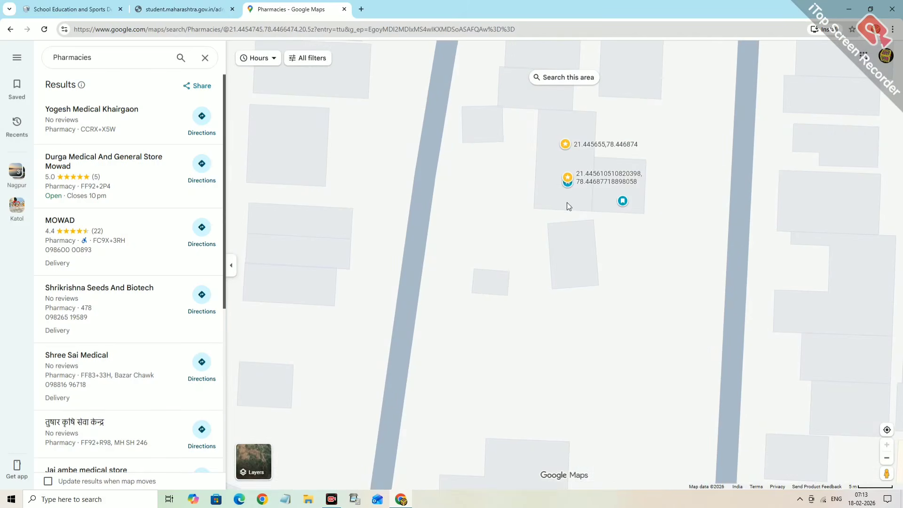
drag(514, 225, 409, 288)
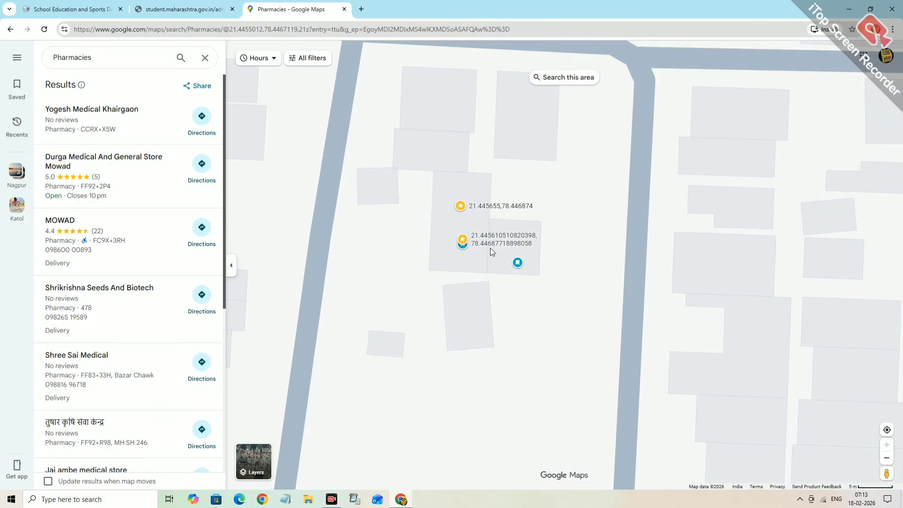
click(480, 211)
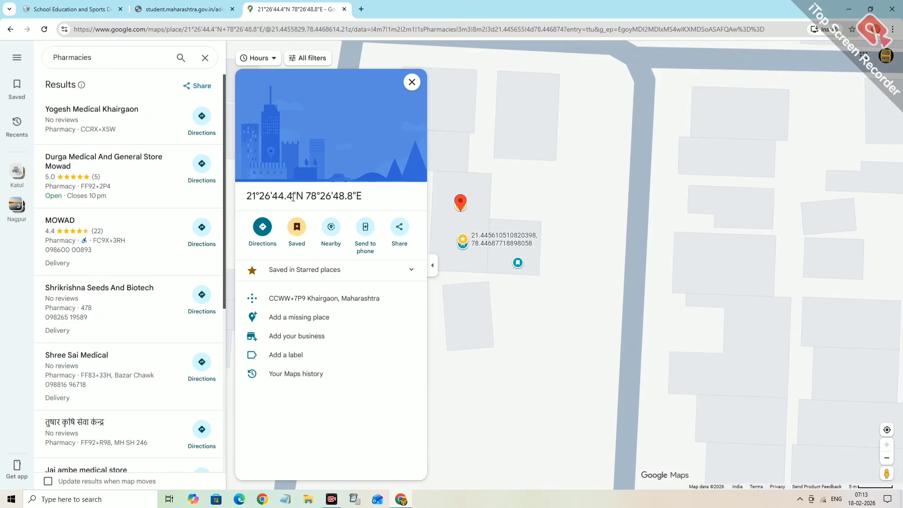
drag(293, 197, 238, 204)
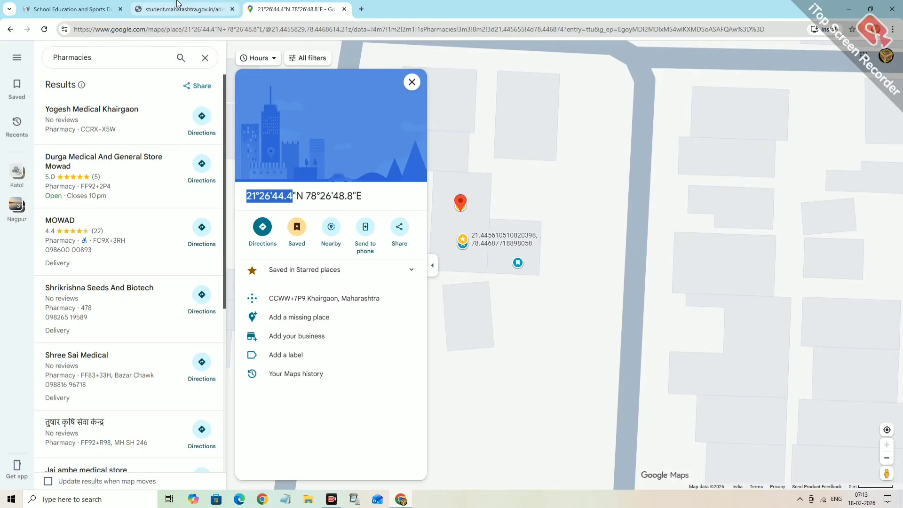
click(79, 7)
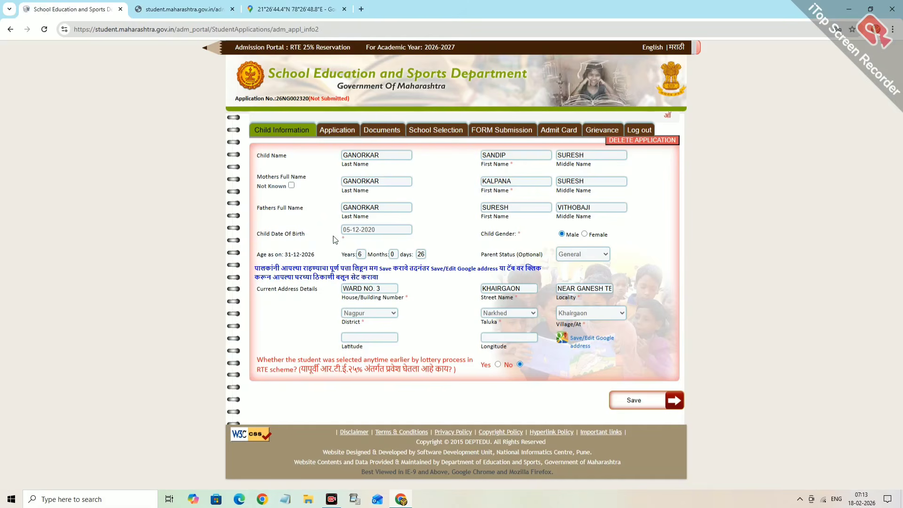
click(361, 338)
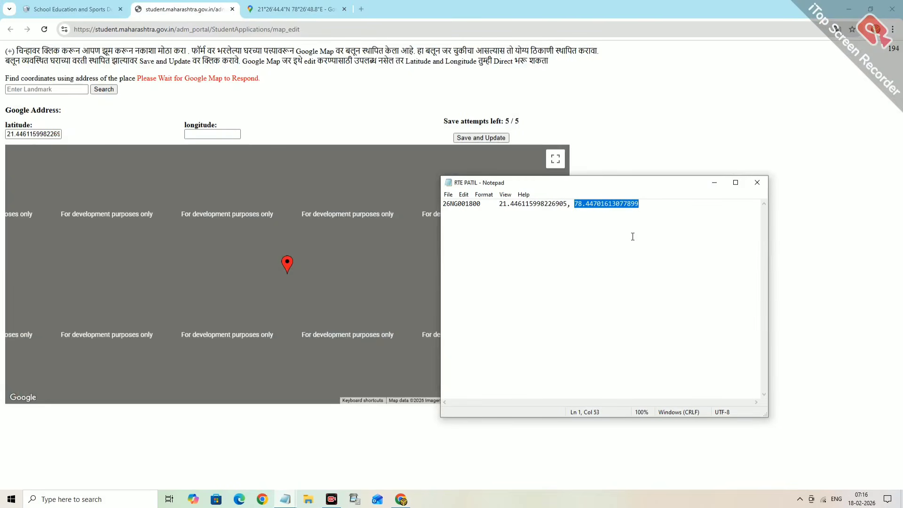
click(195, 135)
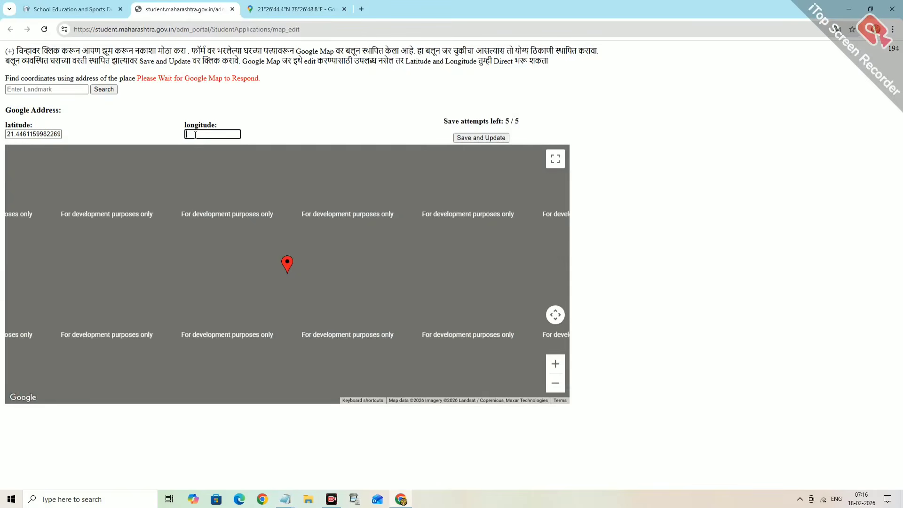
click(470, 137)
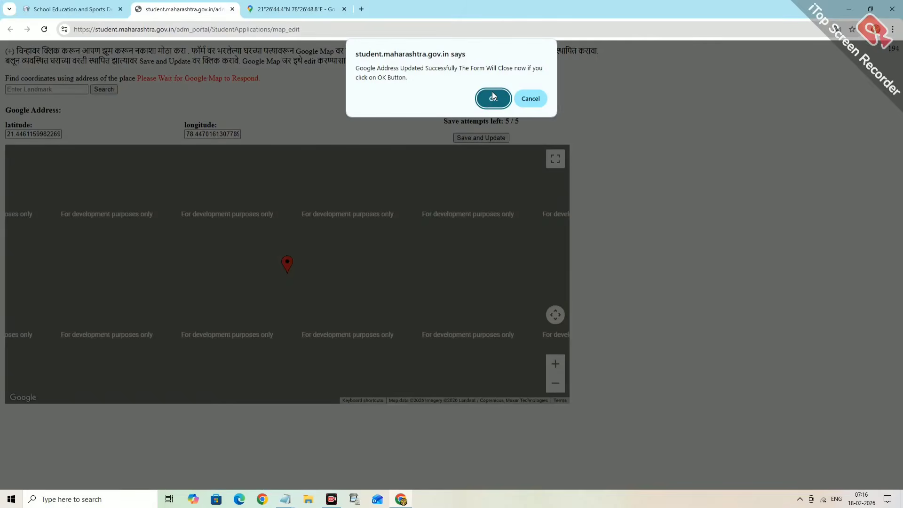
click(492, 97)
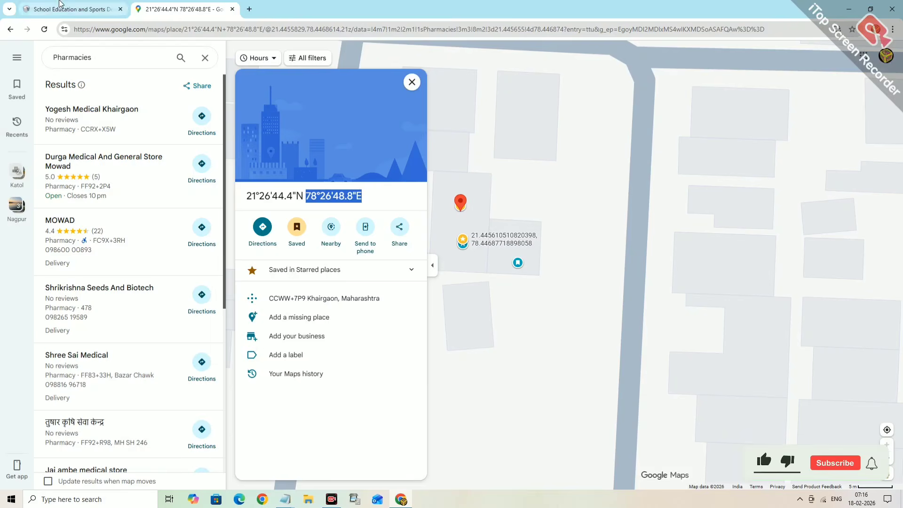
click(71, 9)
click(580, 346)
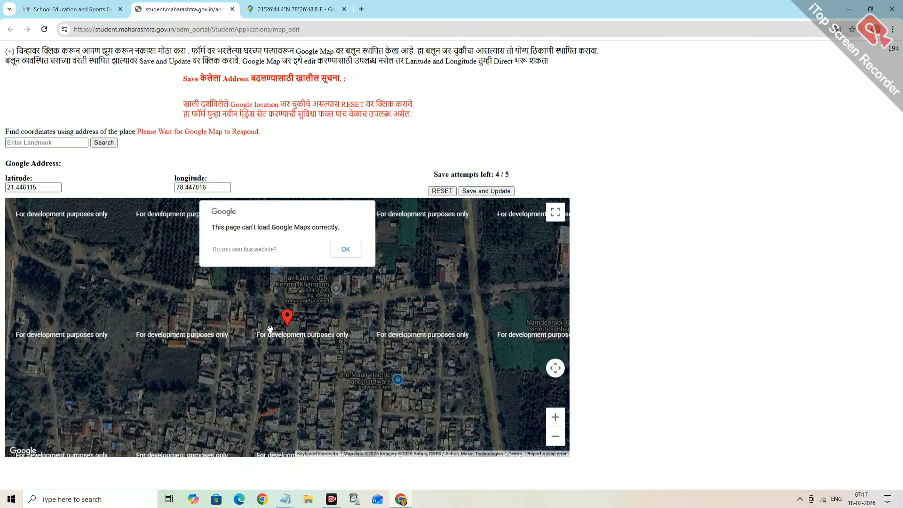
- Drag the red home marker onto the correct building and save the updated Google address
click(345, 250)
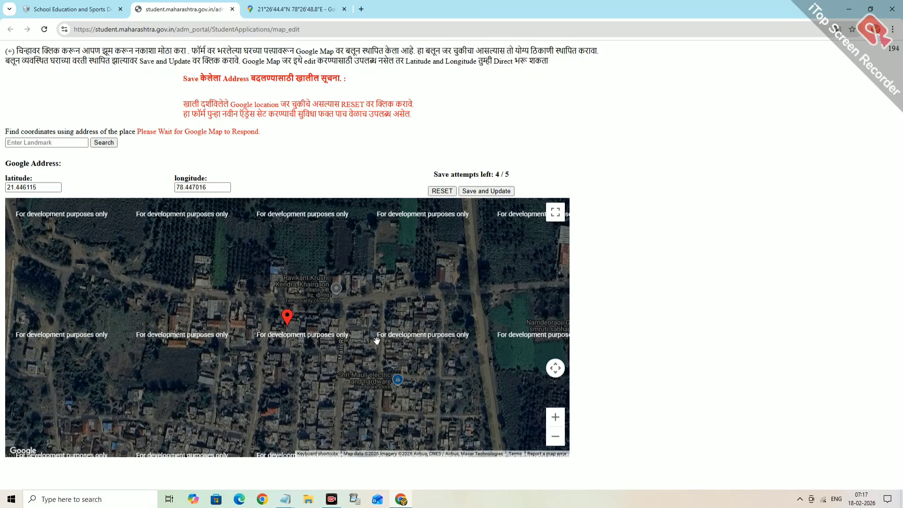
drag(290, 322, 280, 368)
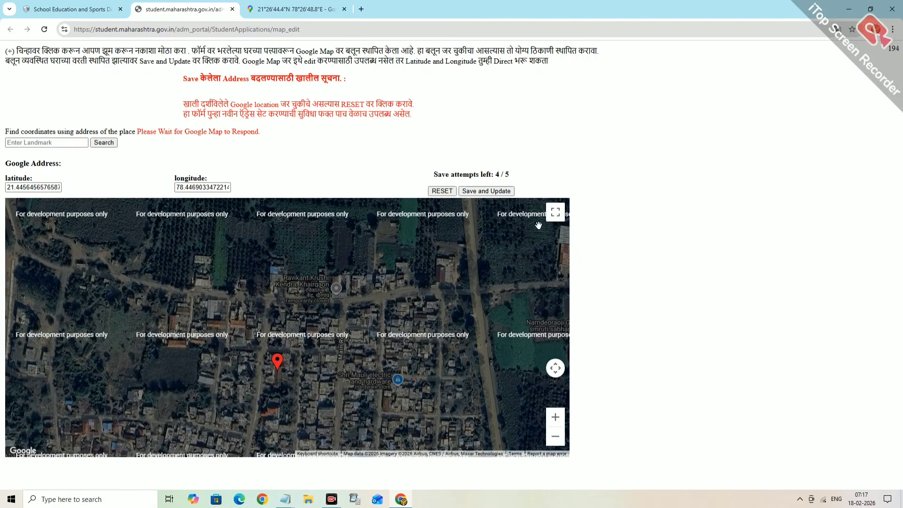
click(478, 192)
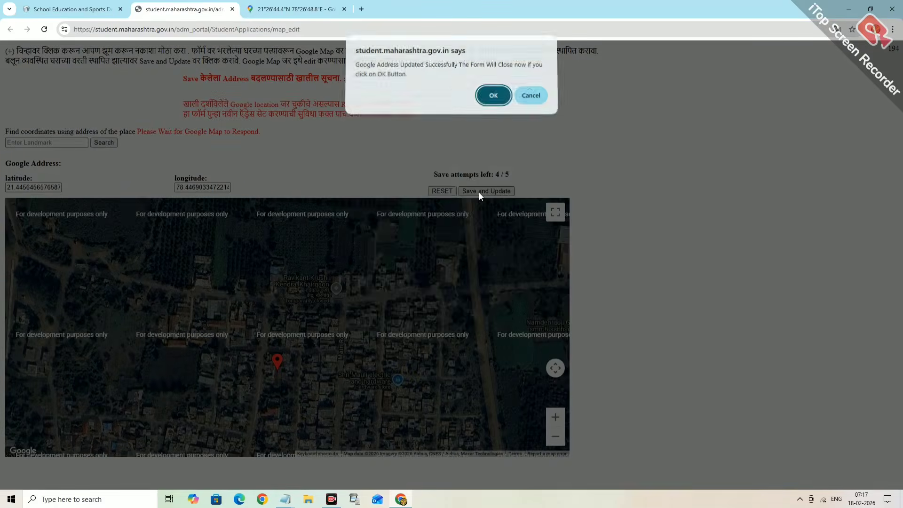
click(493, 99)
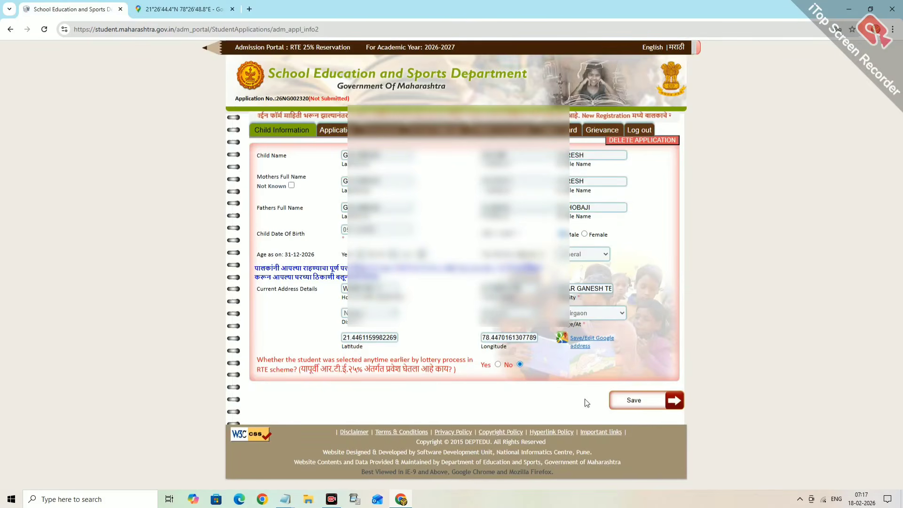
- Save the Child Information tab and acknowledge the 'Child details saved successfully' alert
click(632, 401)
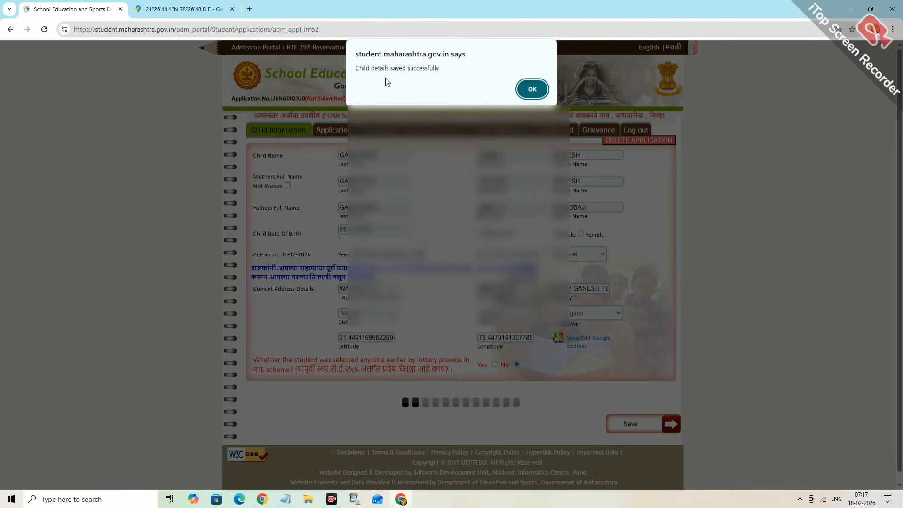
click(532, 88)
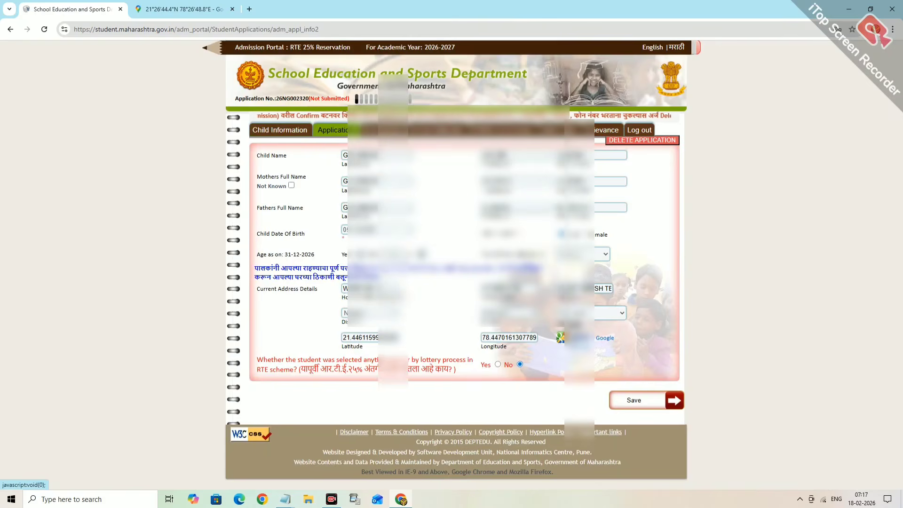
- On the Application tab, set the admission class to 1st Standard
click(473, 159)
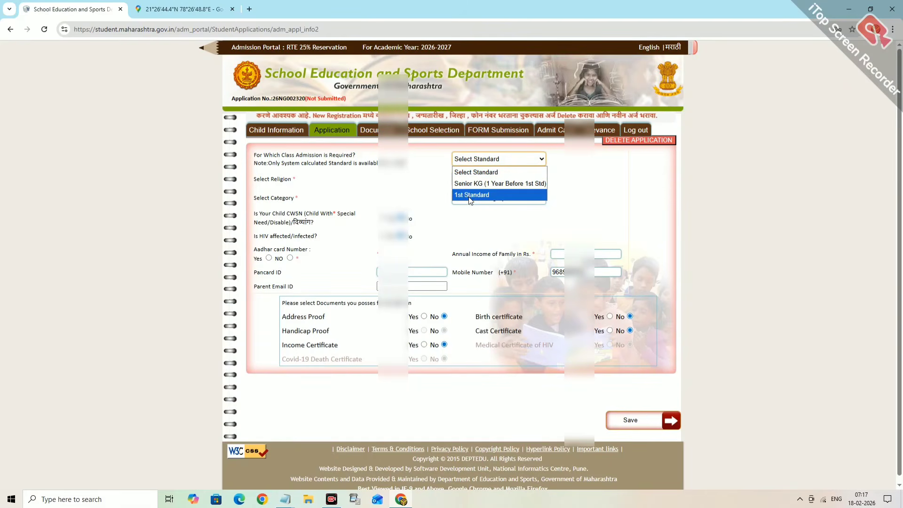
click(469, 196)
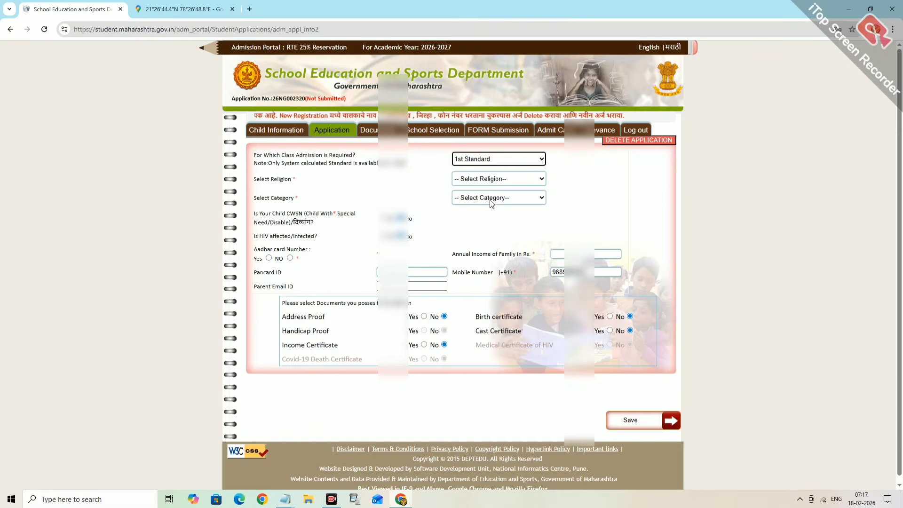
click(489, 179)
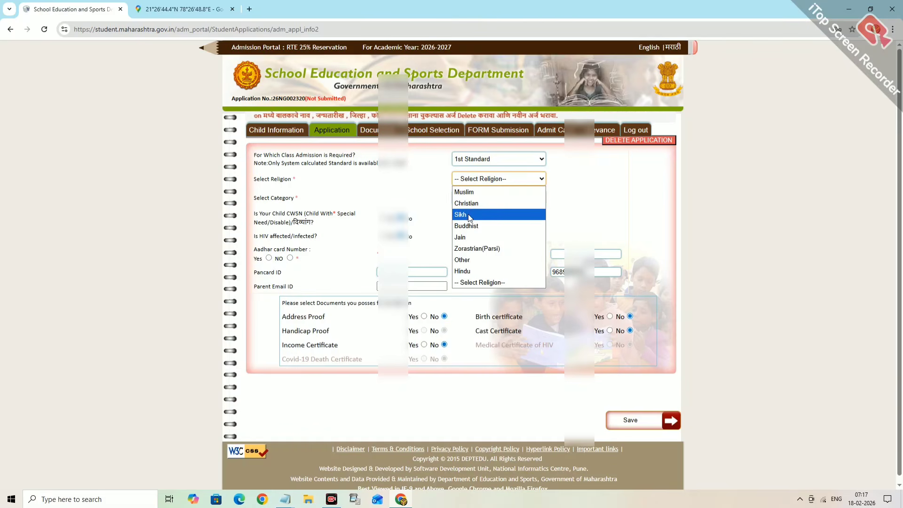
click(470, 160)
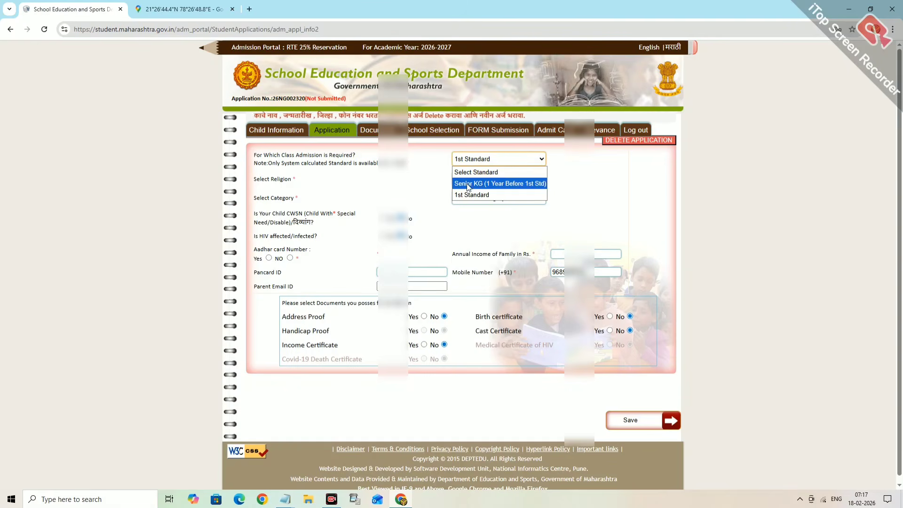
click(483, 184)
click(468, 180)
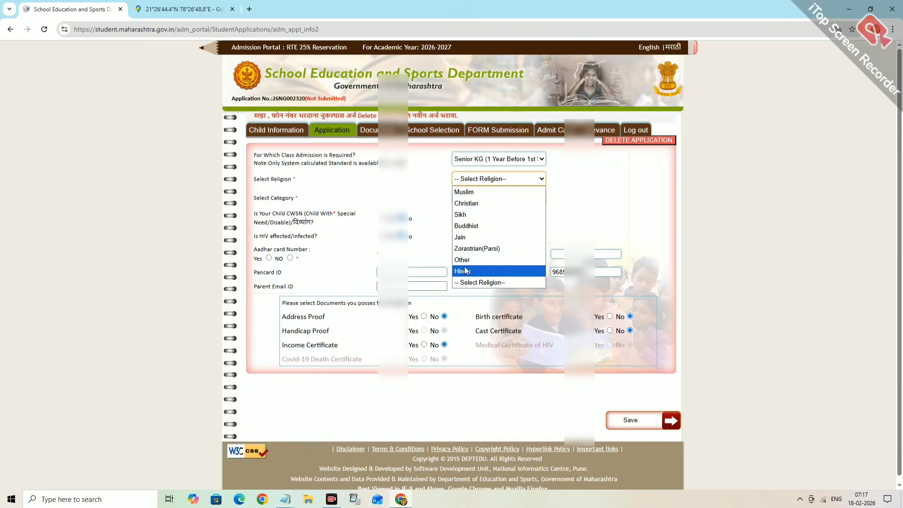
click(474, 162)
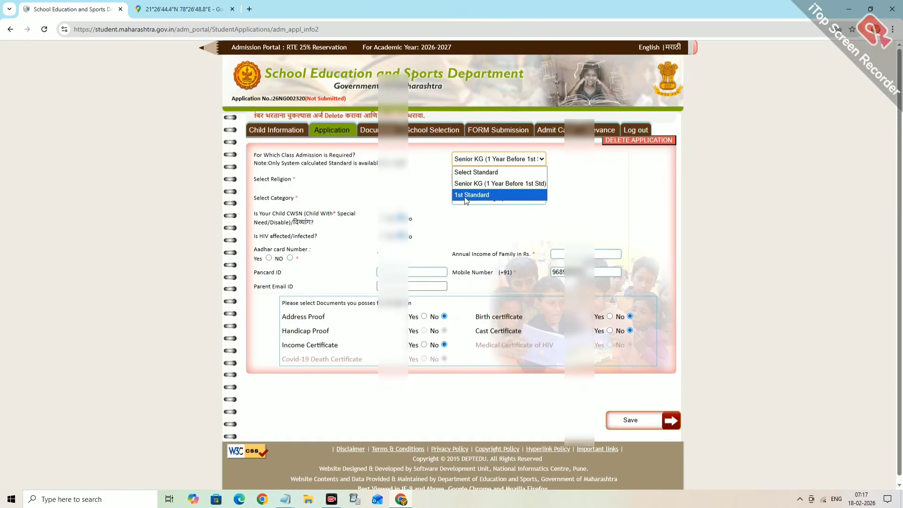
click(487, 197)
click(471, 183)
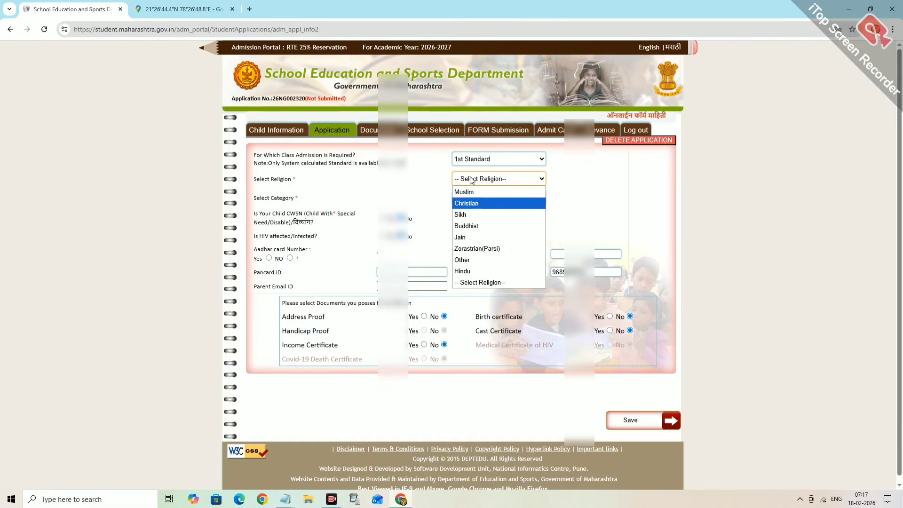
click(469, 160)
click(469, 159)
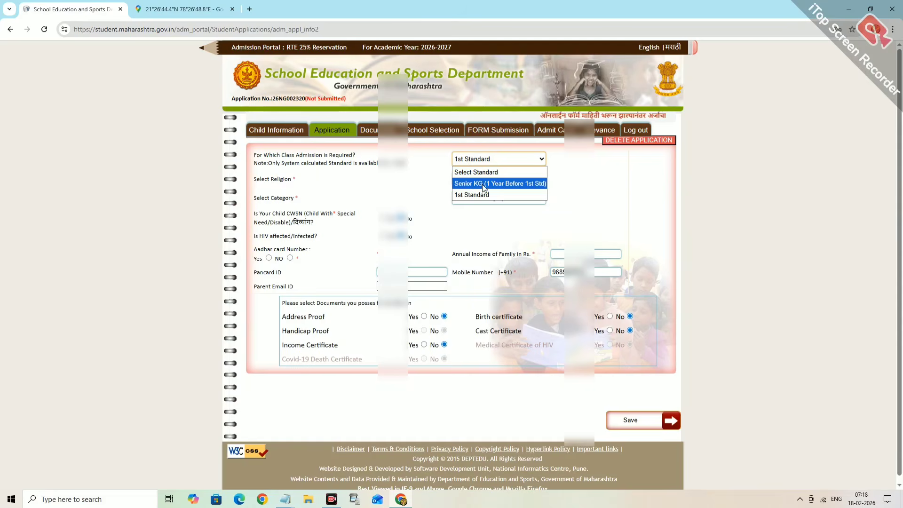
click(470, 194)
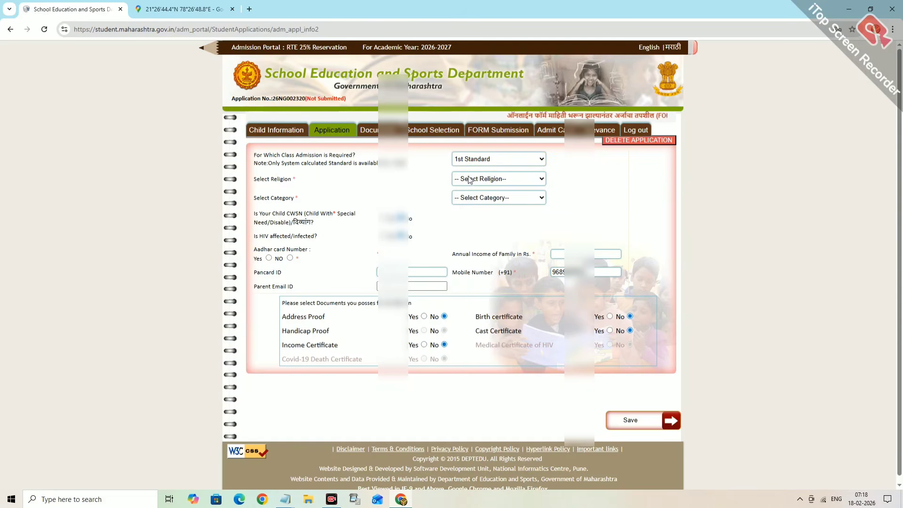
- Set religion to Hindu and category to OBC, acknowledging the caste certificate notice
click(470, 179)
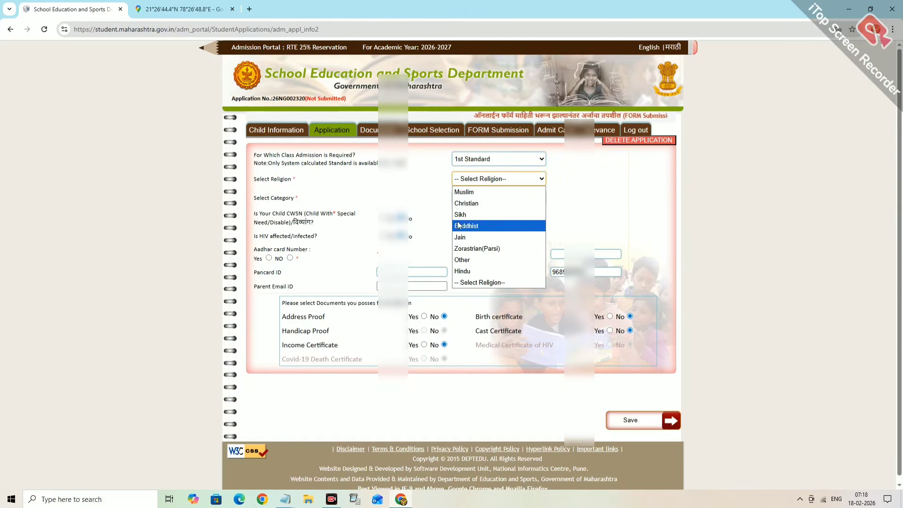
click(465, 270)
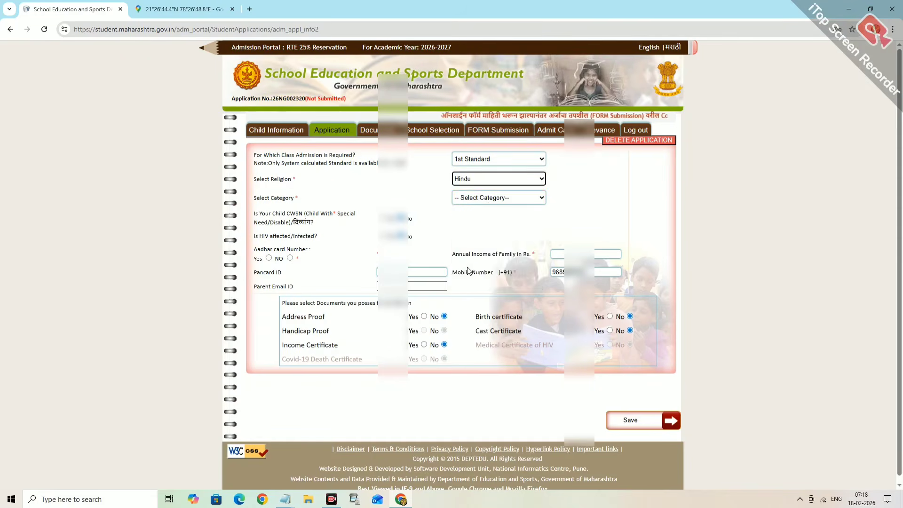
click(484, 202)
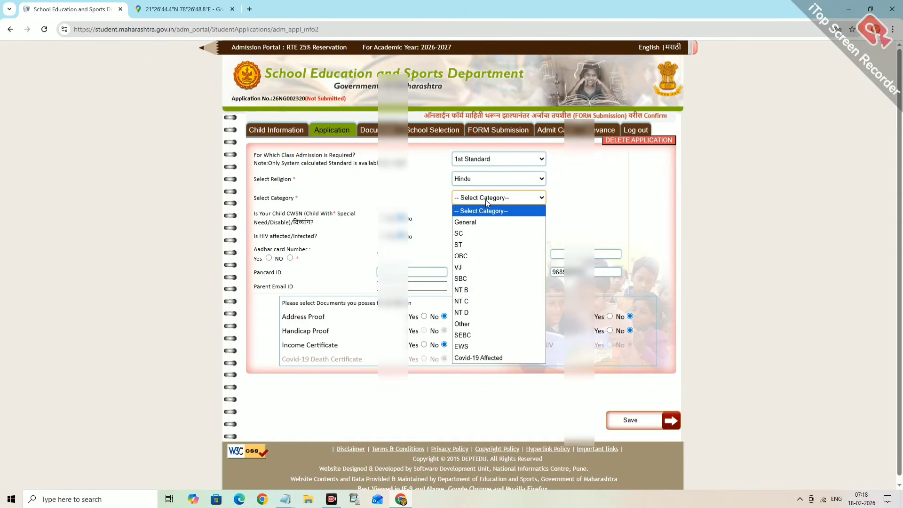
click(462, 256)
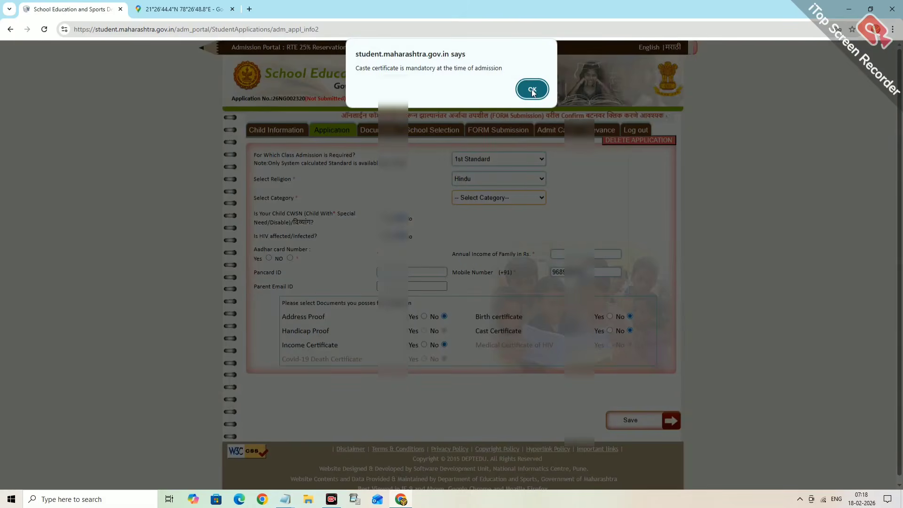
click(532, 90)
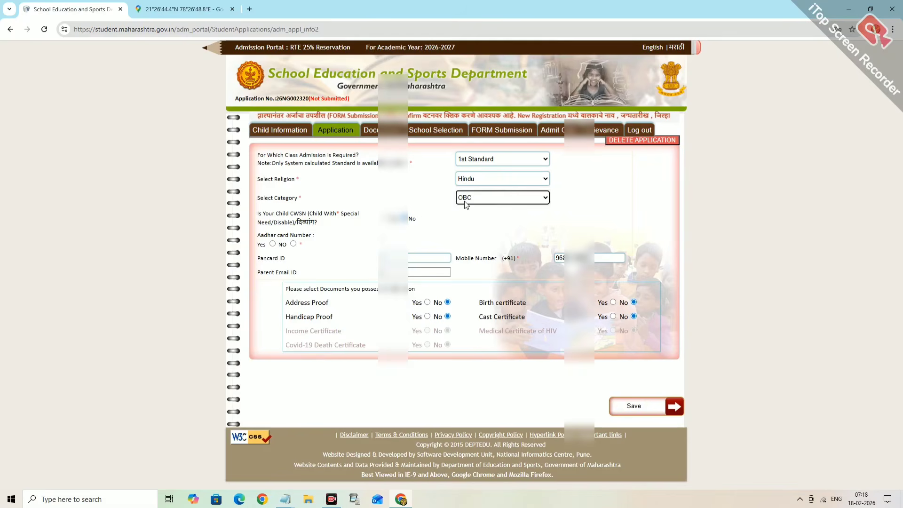
- Mark Aadhar Yes with the child's number, address proof and caste certificate Yes, and save
click(272, 244)
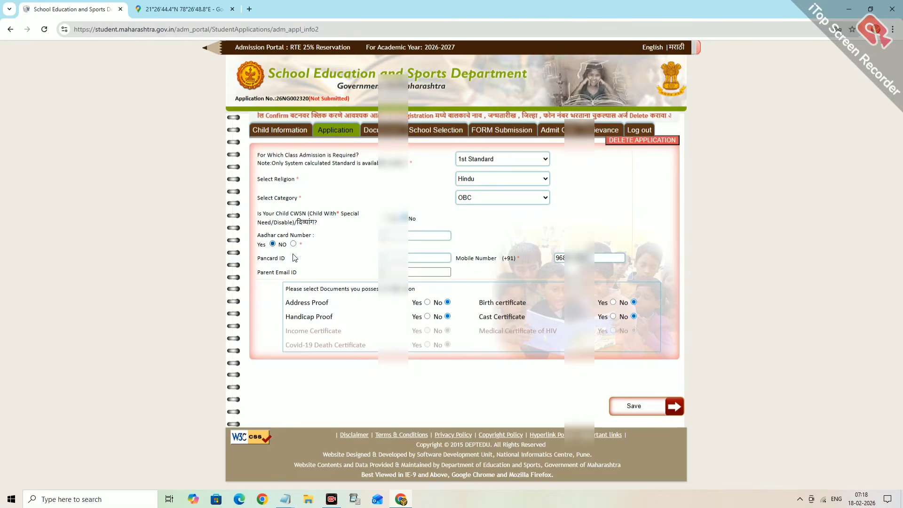
click(394, 236)
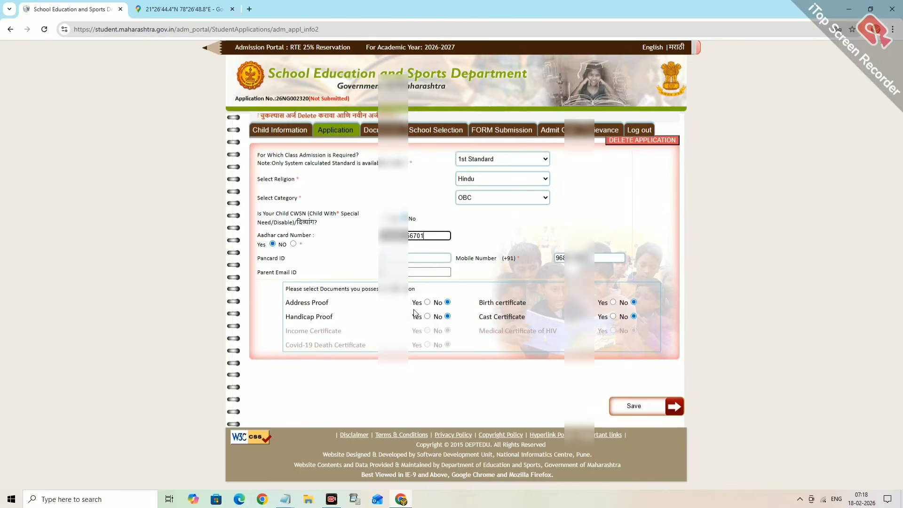
click(428, 303)
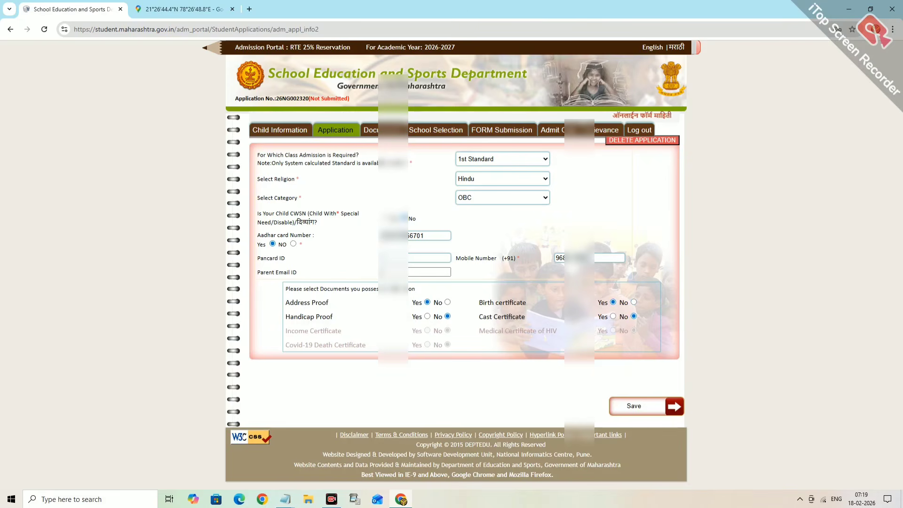
click(613, 316)
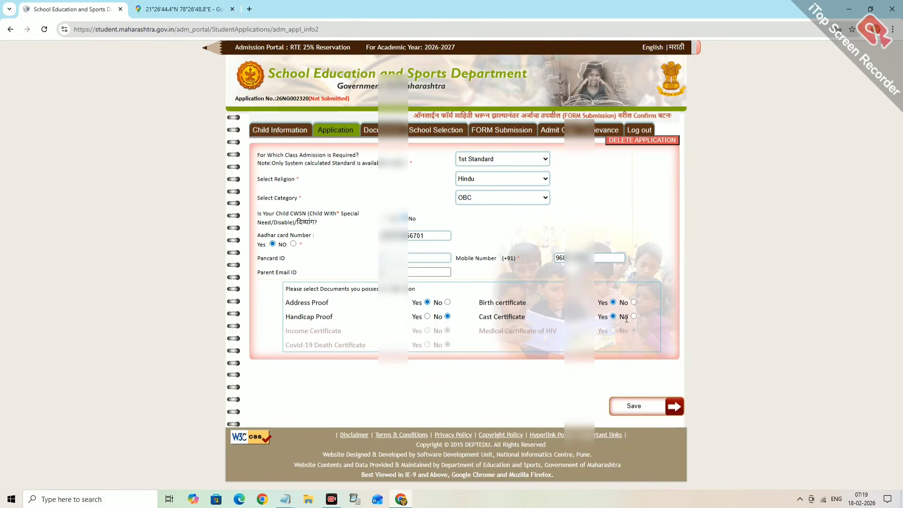
click(633, 406)
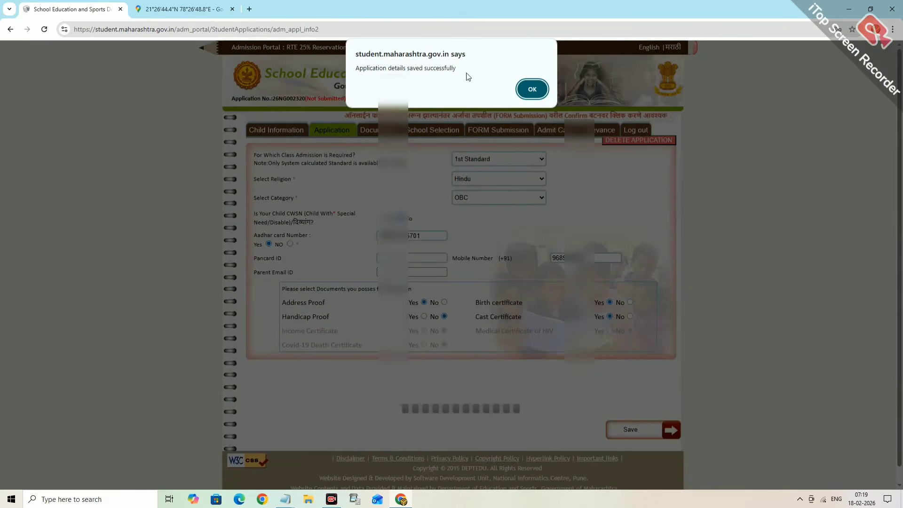
click(531, 89)
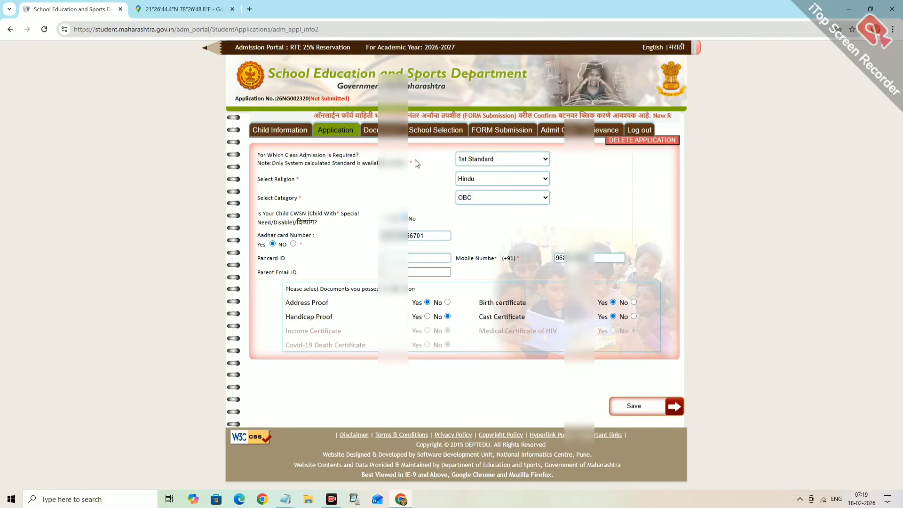
- Open the Documents tab and attach the ALL ADD PDF from 2026_02_17 as Parents Aadhaar
click(381, 133)
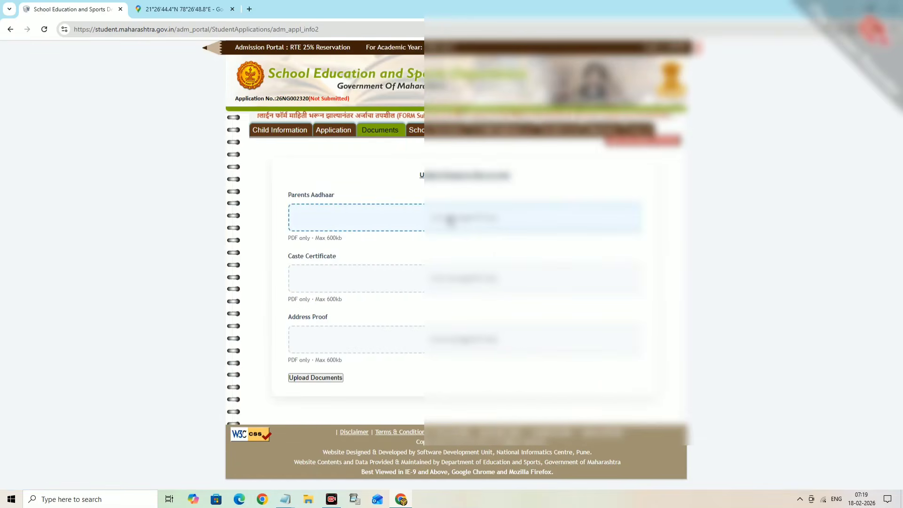
click(450, 219)
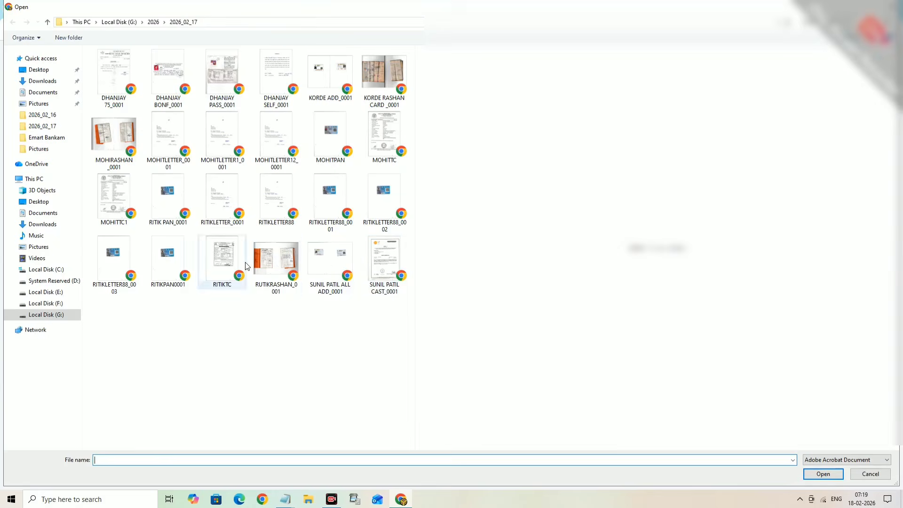
click(327, 273)
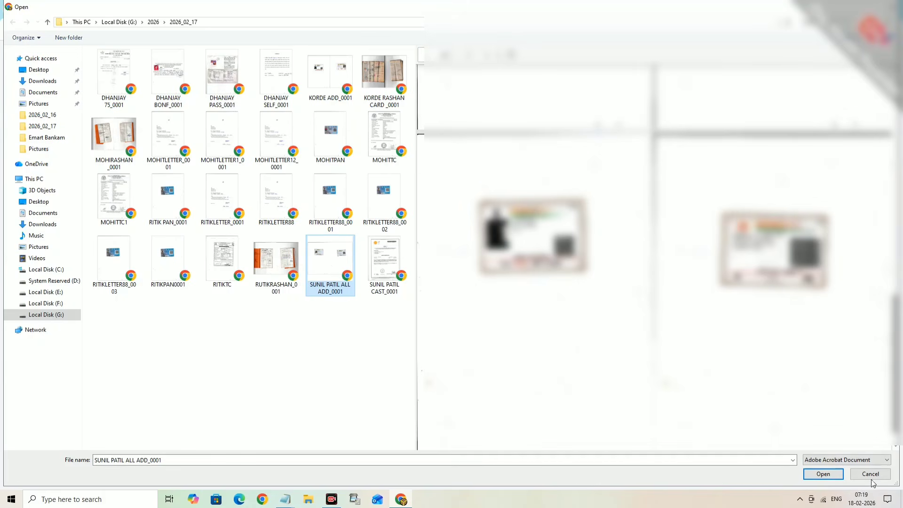
click(823, 474)
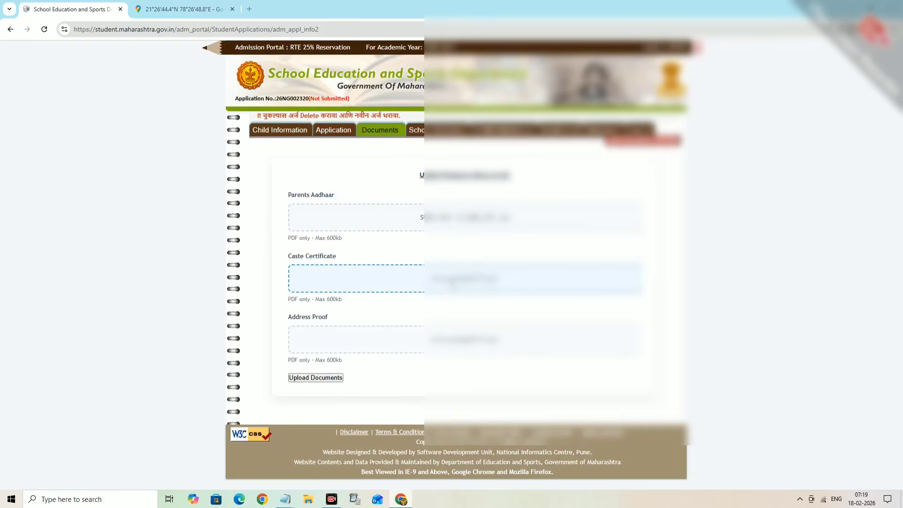
- Attach the caste PDF to the Caste Certificate upload
click(452, 283)
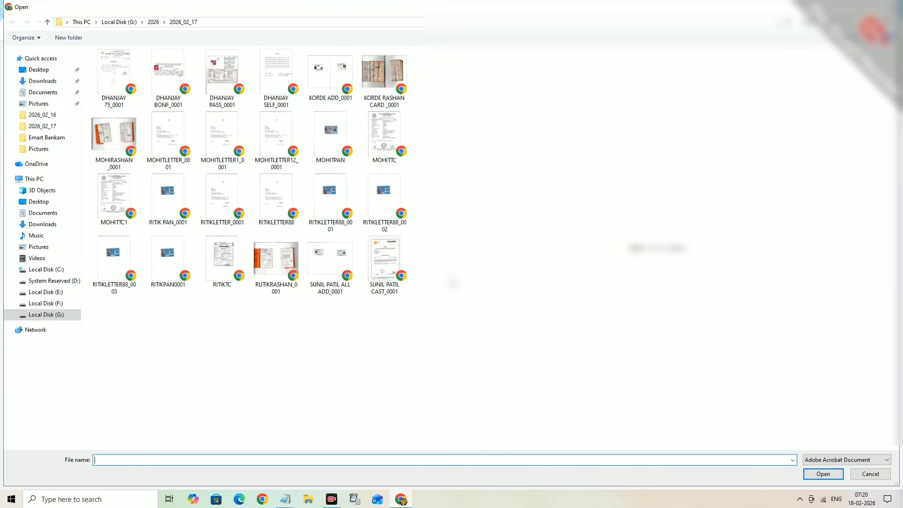
click(382, 264)
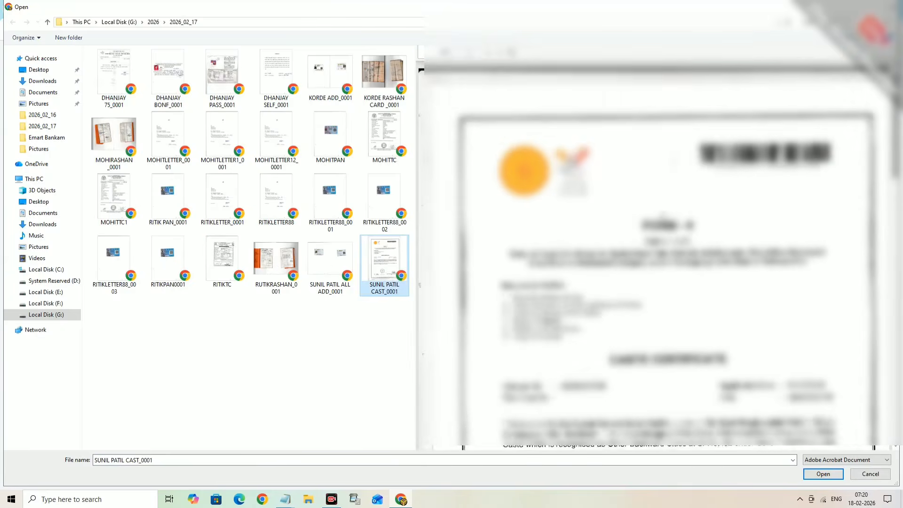
scroll(667, 282, down, 5)
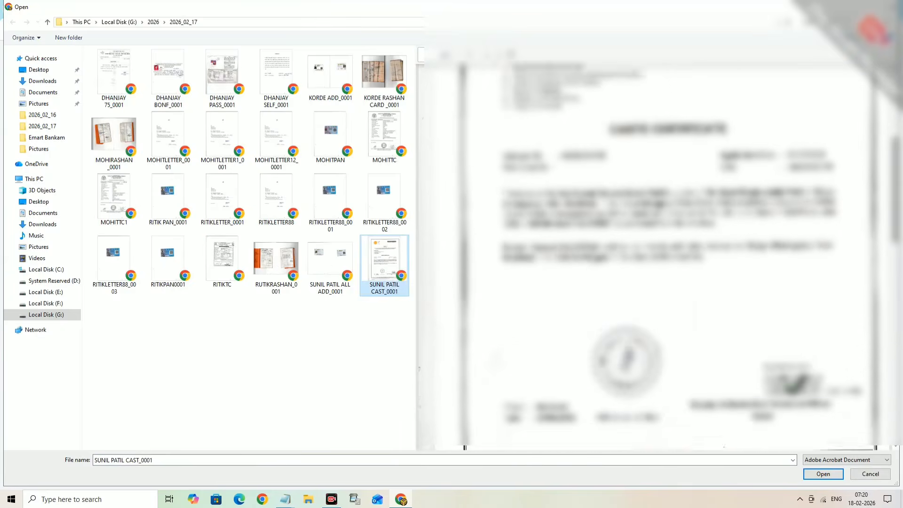
scroll(667, 257, down, 5)
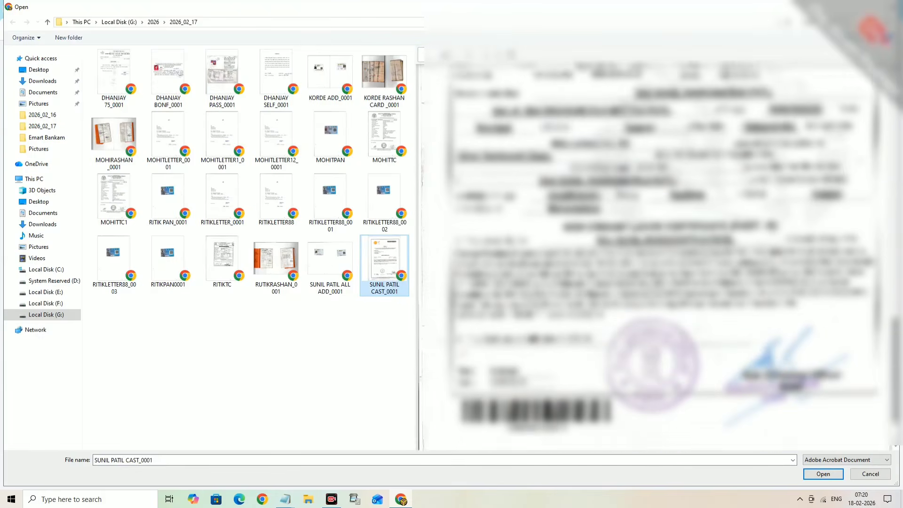
scroll(668, 254, down, 3)
click(823, 474)
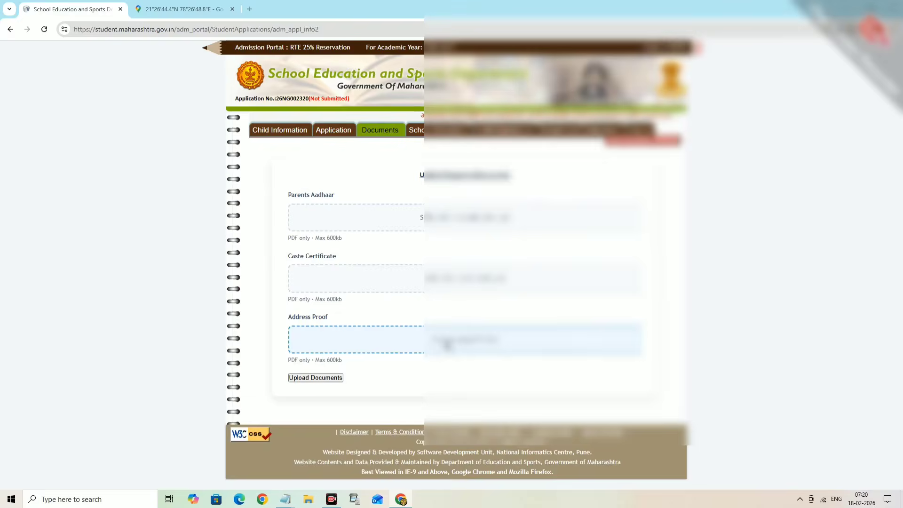
- Attach the ration card PDF as Address Proof and upload all three documents
click(447, 345)
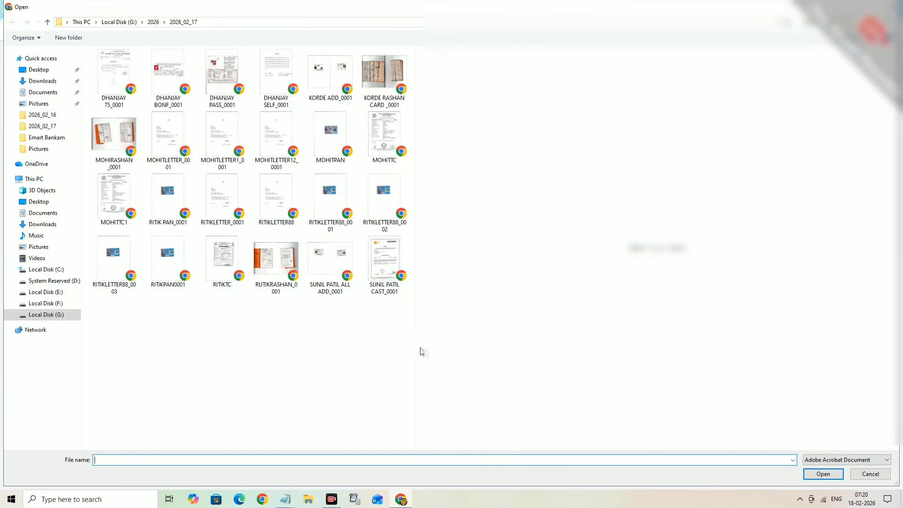
click(278, 275)
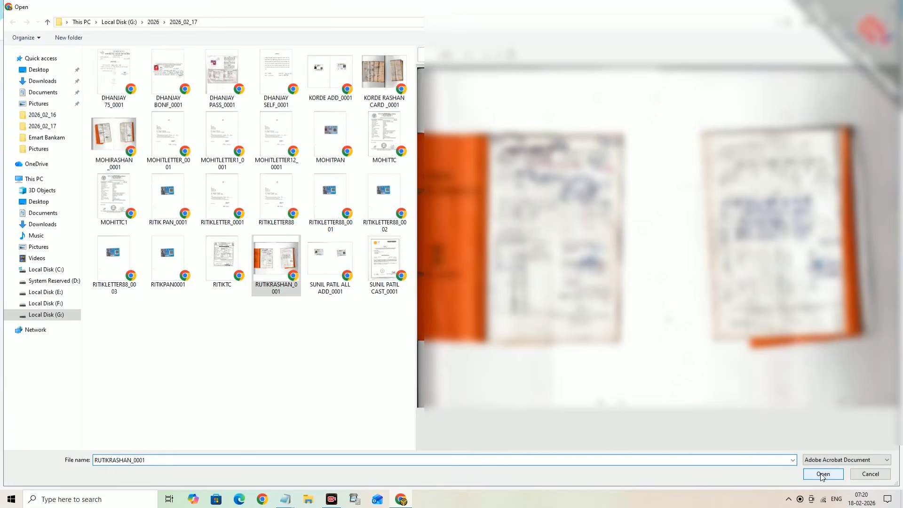
click(822, 474)
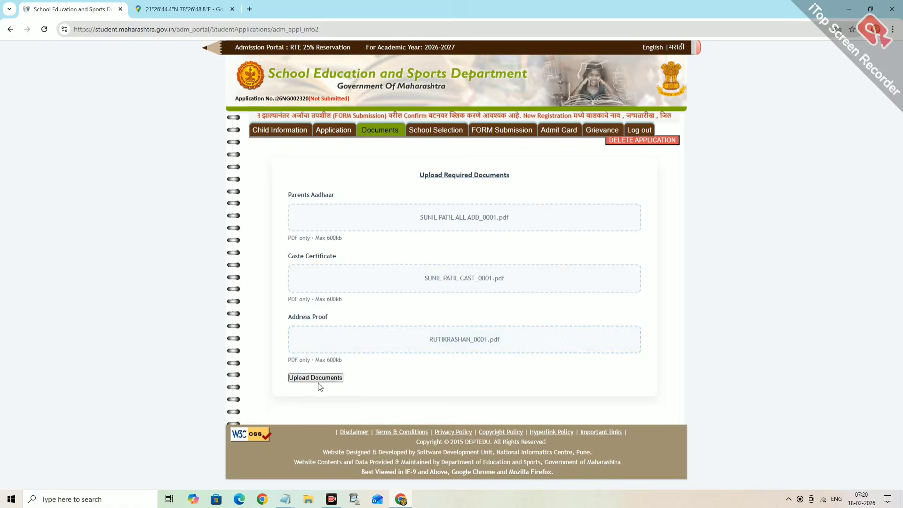
click(303, 379)
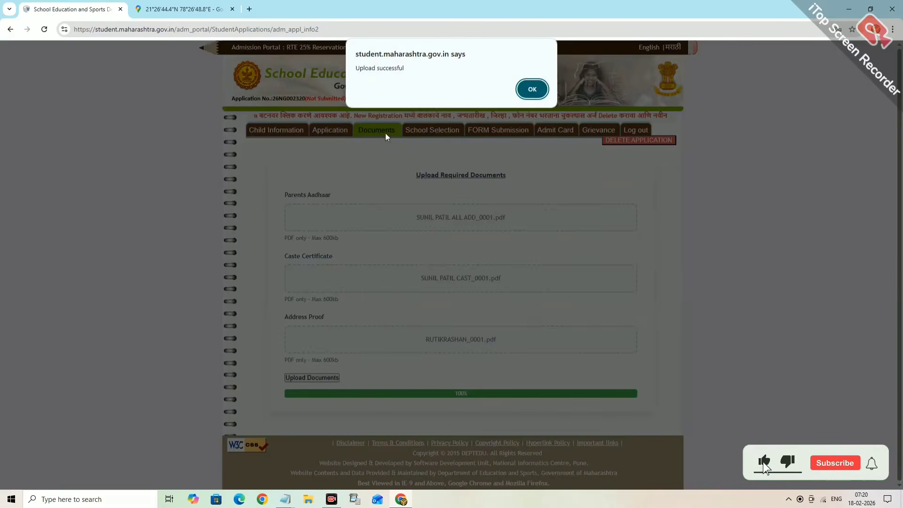
click(532, 89)
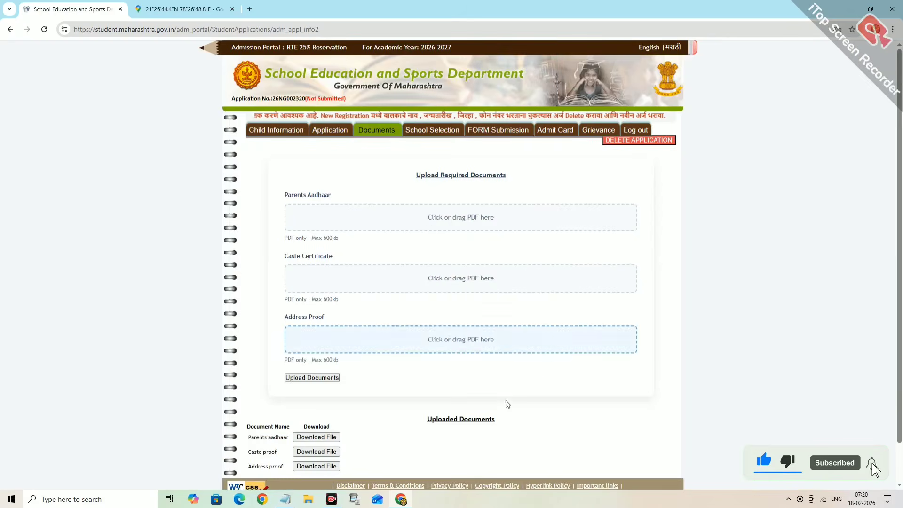
scroll(341, 405, down, 1)
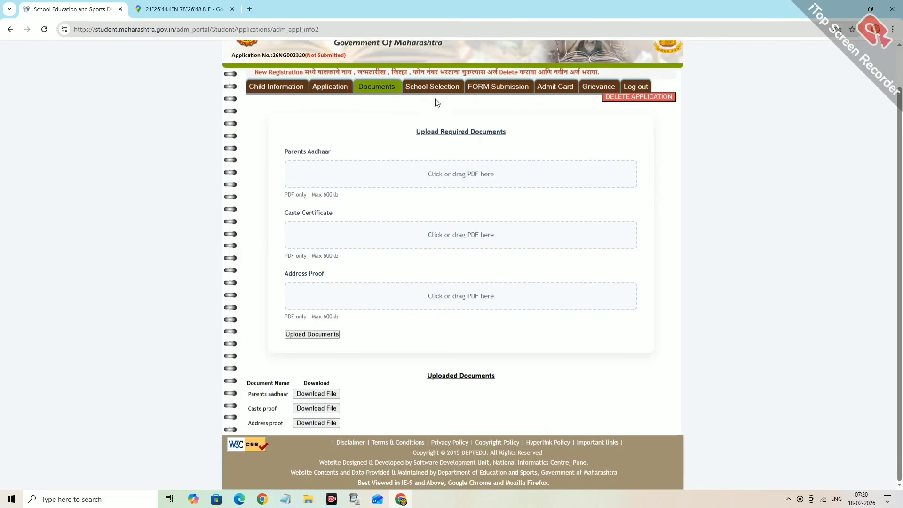
- Under Within 1 KM Schools, tick SHIVKRUPA STAR CONVENT and SAMBHAJI KIDS CONVENT, then save the selection
click(422, 89)
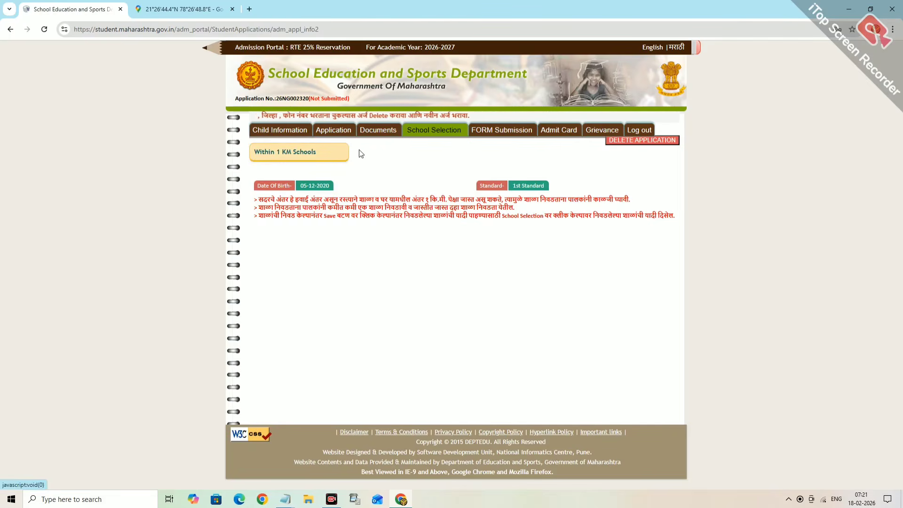
click(287, 152)
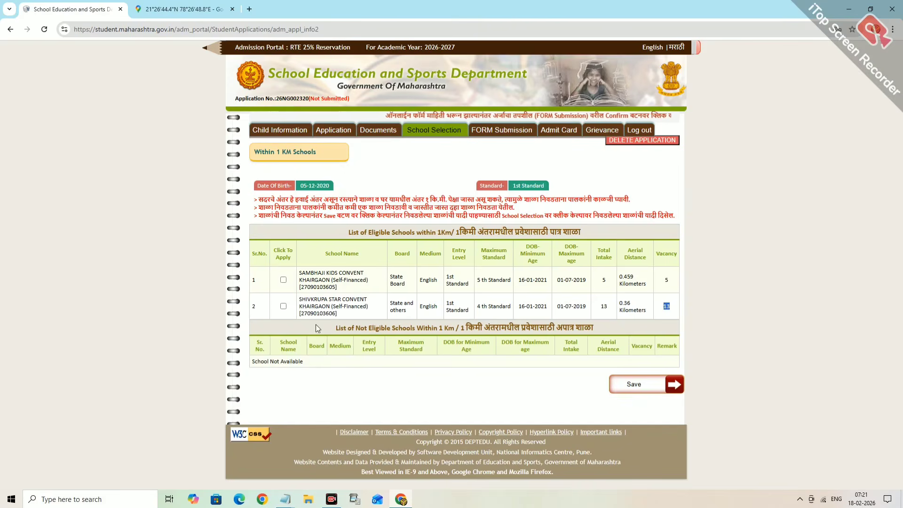
click(283, 307)
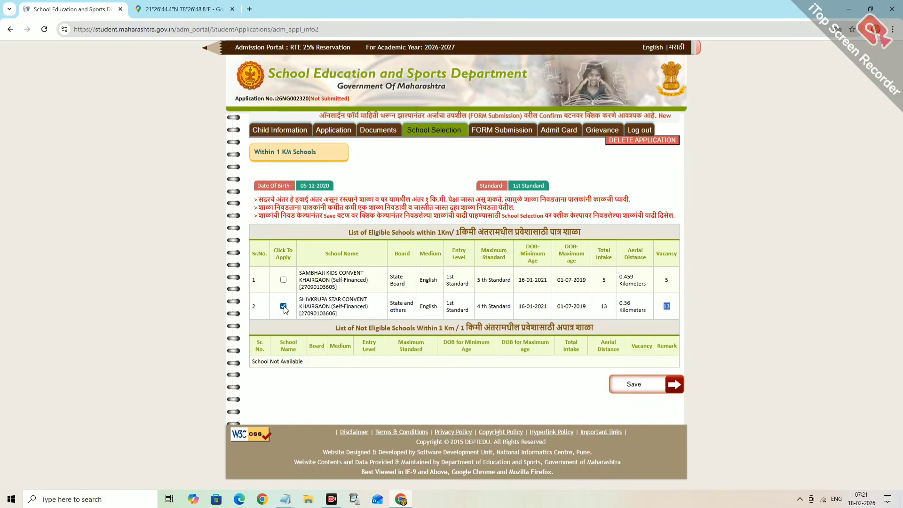
click(283, 280)
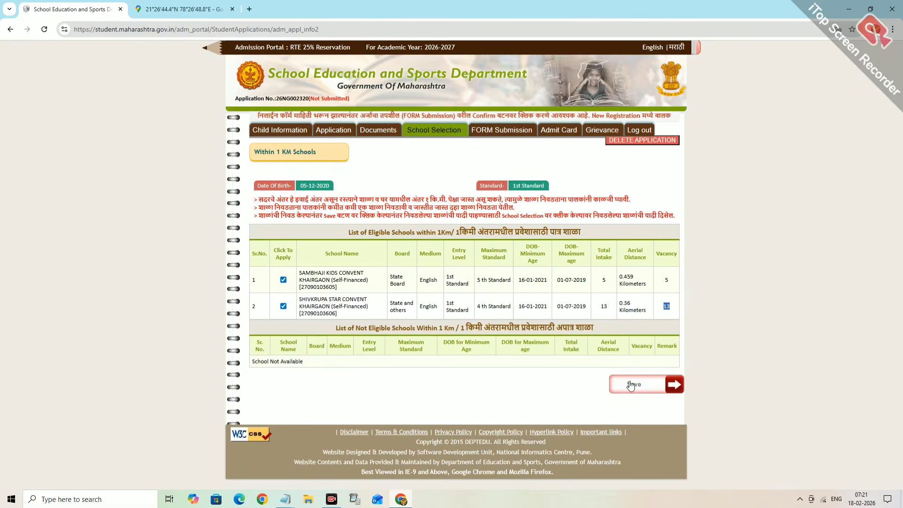
drag(305, 287, 336, 348)
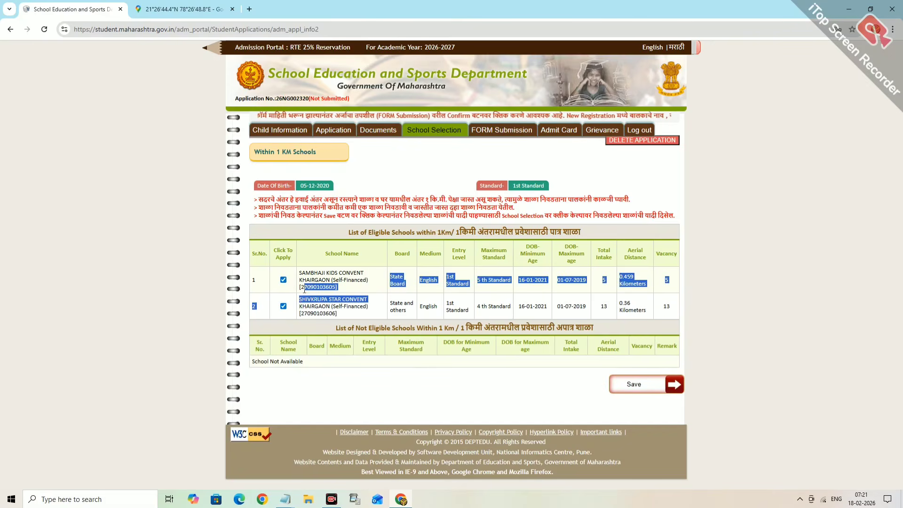
click(340, 362)
click(680, 391)
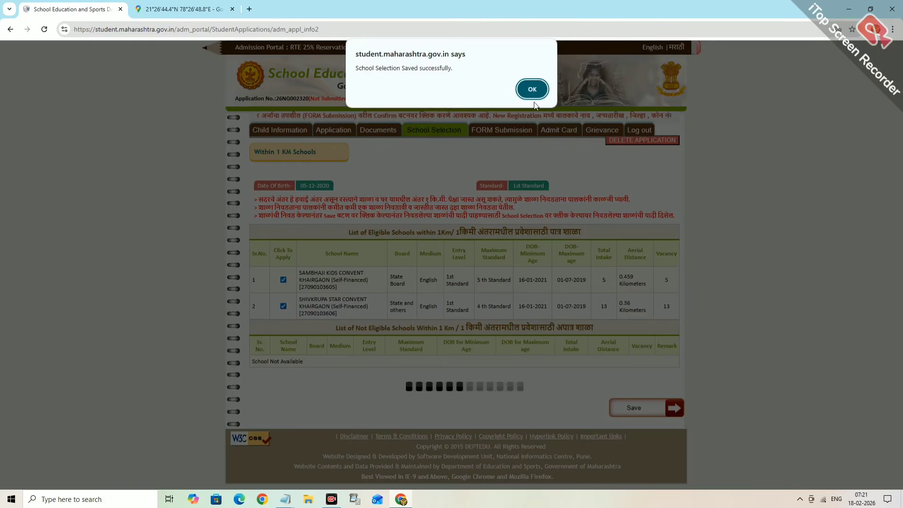
click(531, 92)
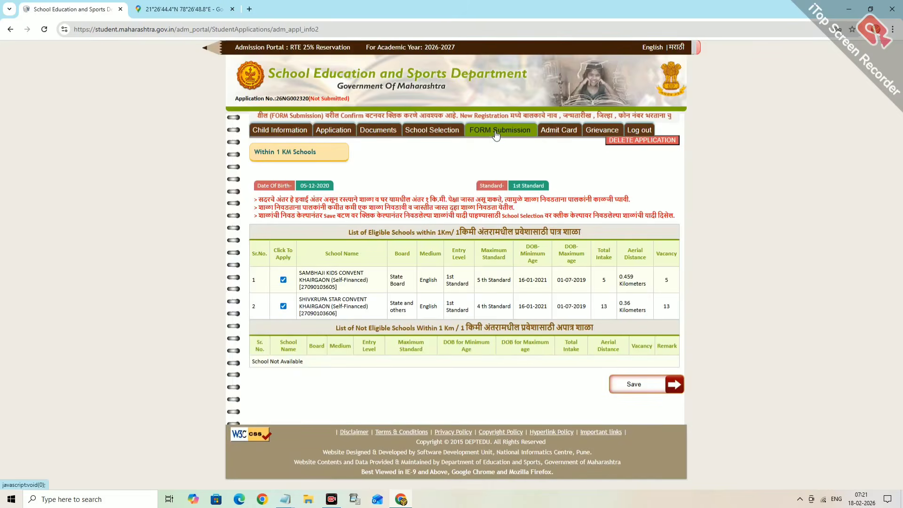
- Review the Form Submission summary and tick the declaration checkbox
click(496, 135)
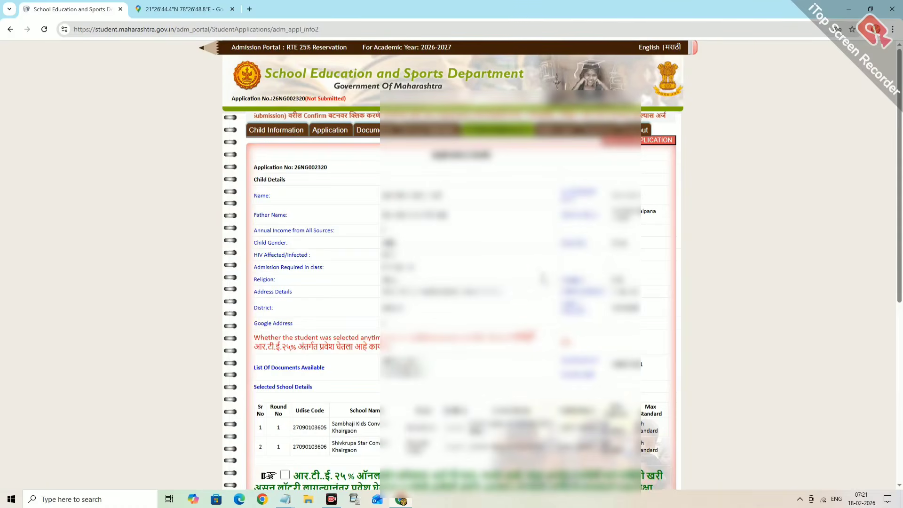
scroll(541, 278, down, 4)
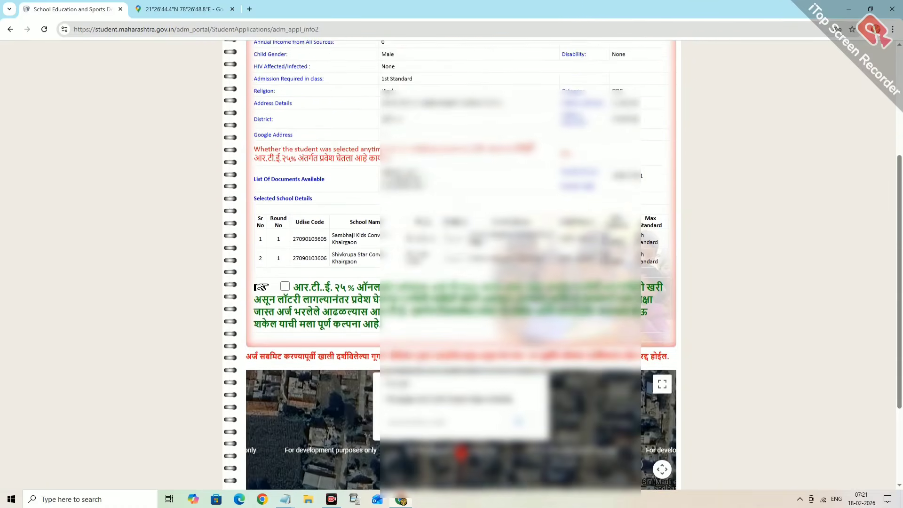
scroll(262, 287, down, 1)
scroll(452, 268, down, 1)
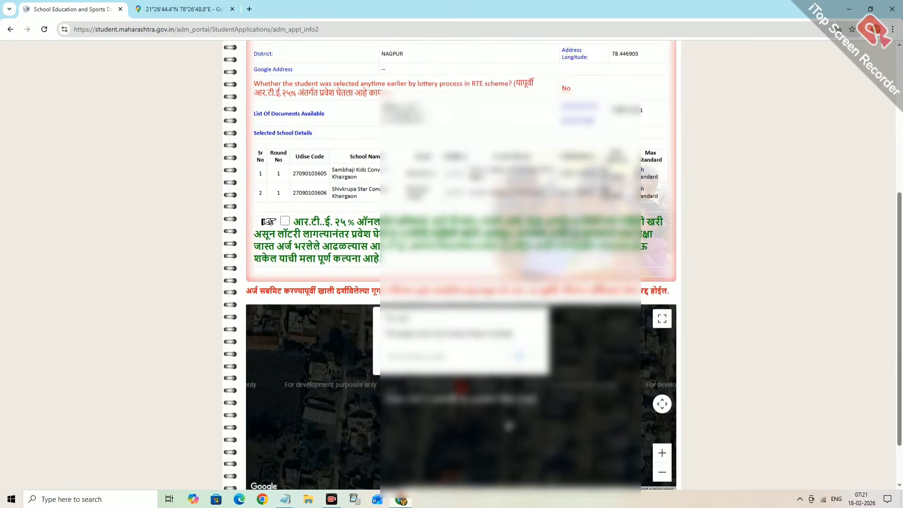
scroll(451, 268, down, 1)
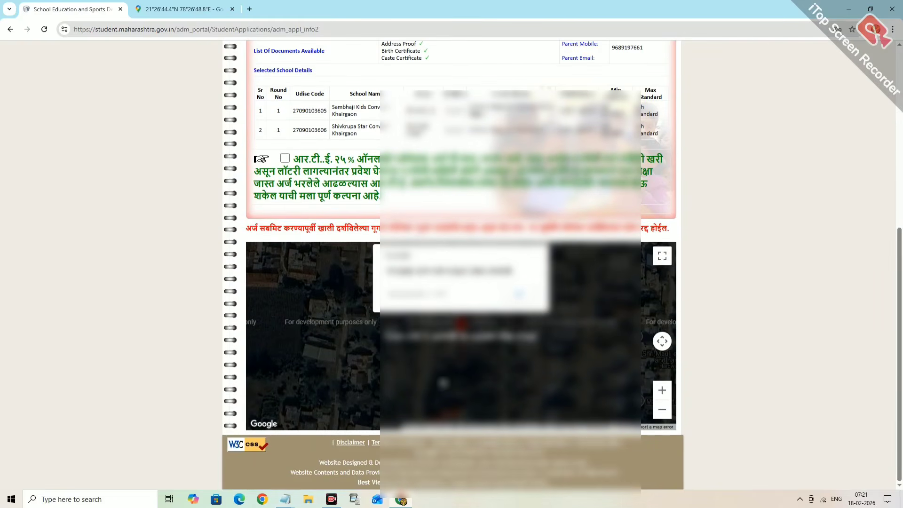
click(285, 159)
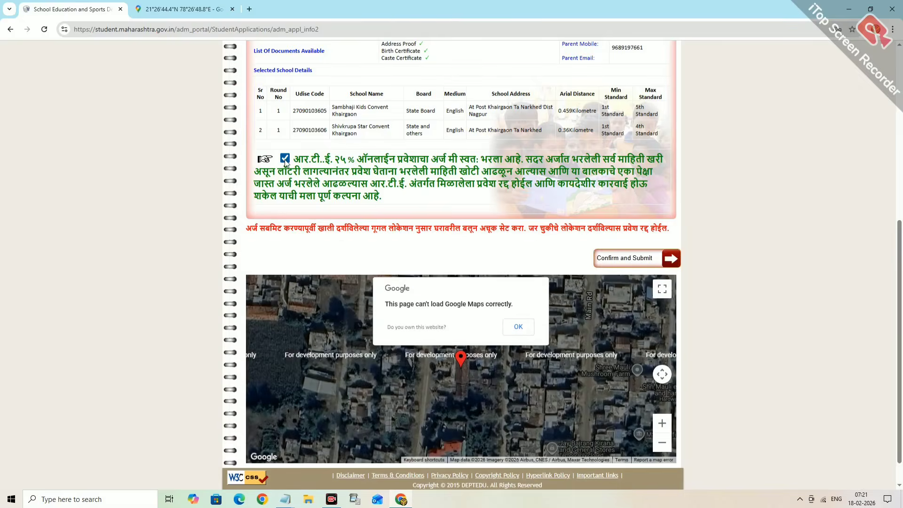
scroll(582, 342, down, 1)
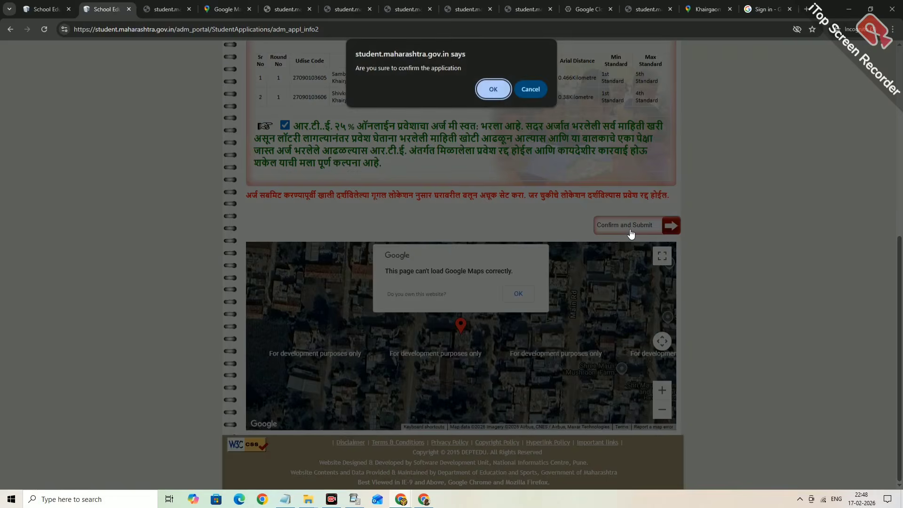
- Confirm the application, acknowledge the Confirmed alert, and review the final summary listing both schools
click(494, 89)
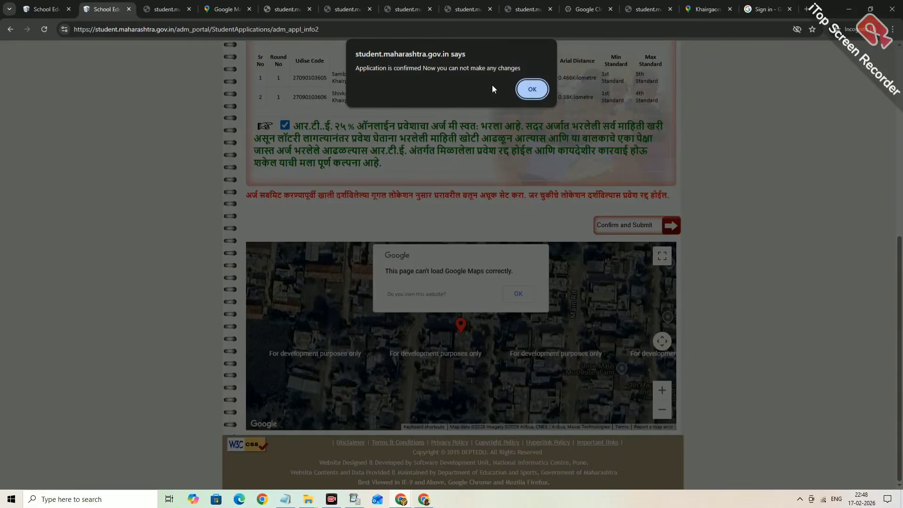
click(541, 90)
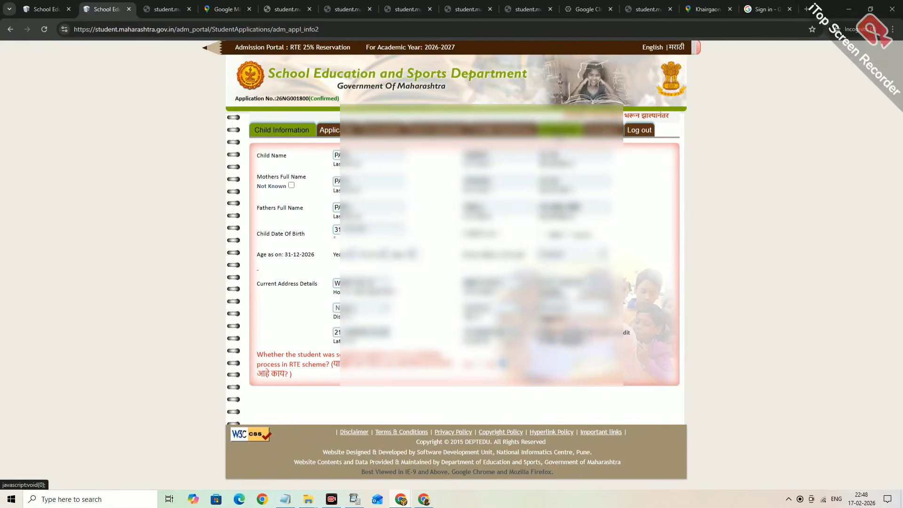
click(560, 130)
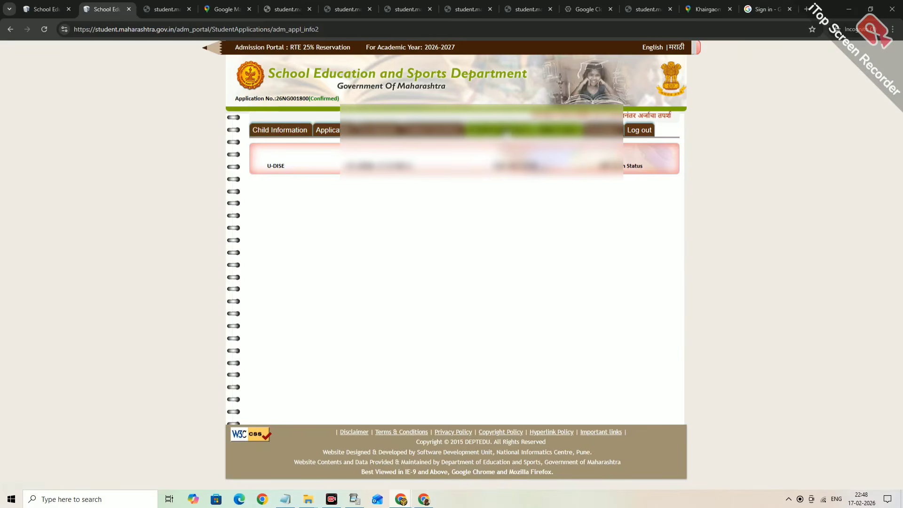
click(499, 130)
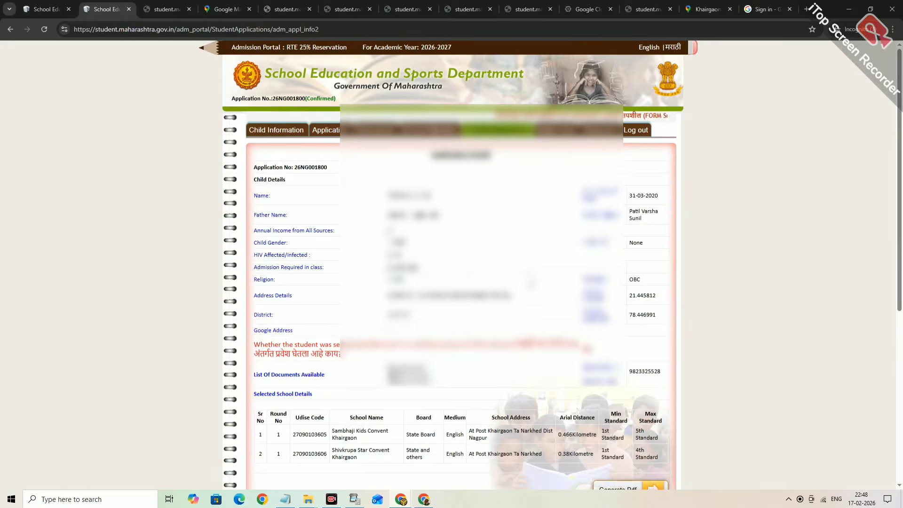
scroll(529, 212, down, 6)
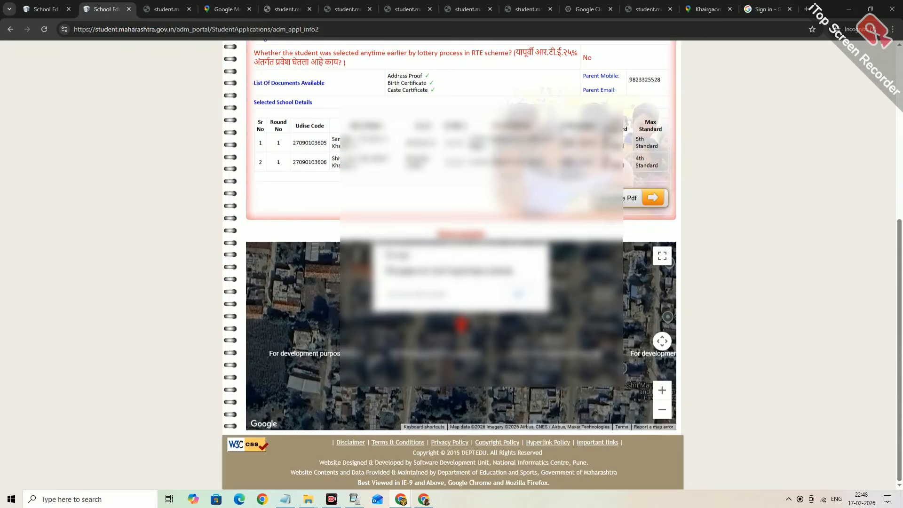
scroll(452, 263, up, 6)
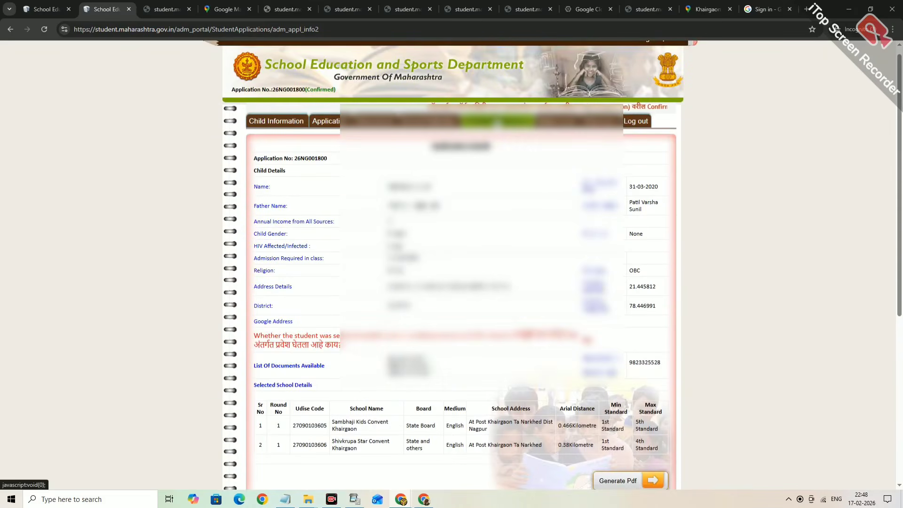